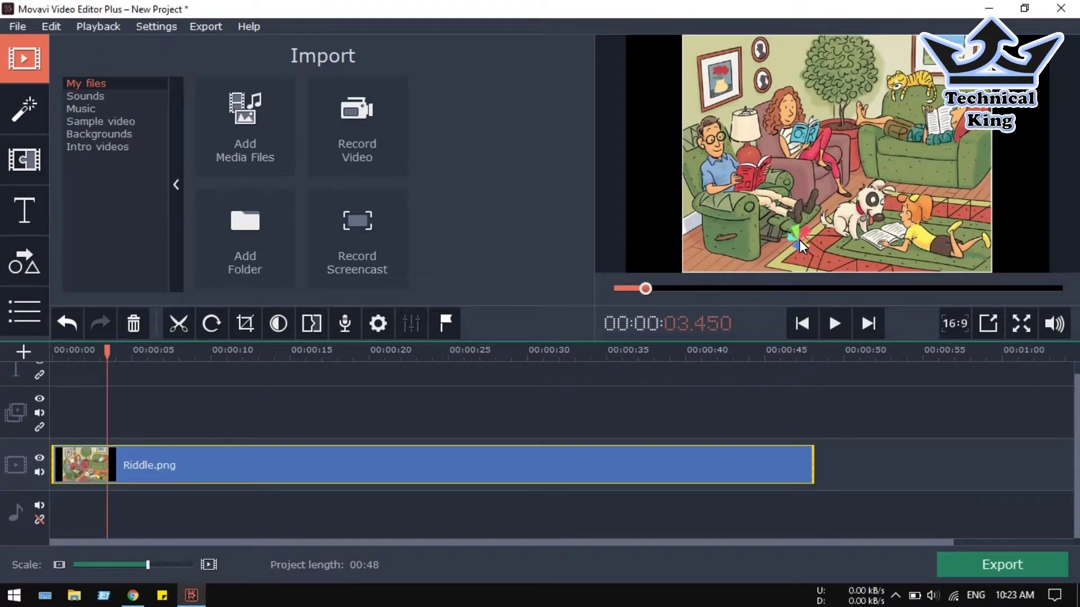
Add the 3D placard title to the title track at the start of the timeline.
left_click(623, 457)
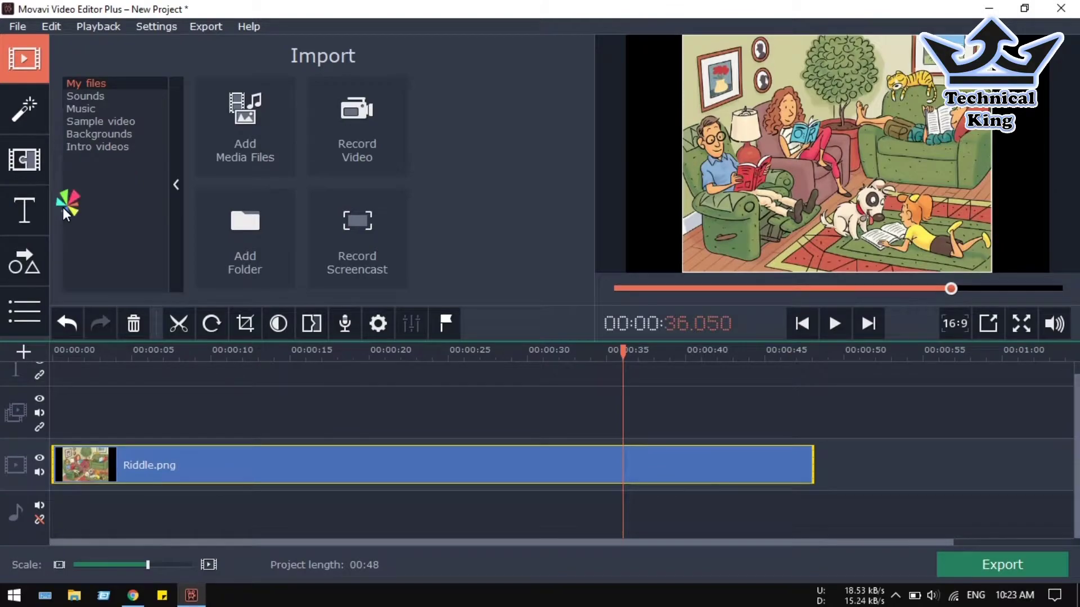
left_click(26, 210)
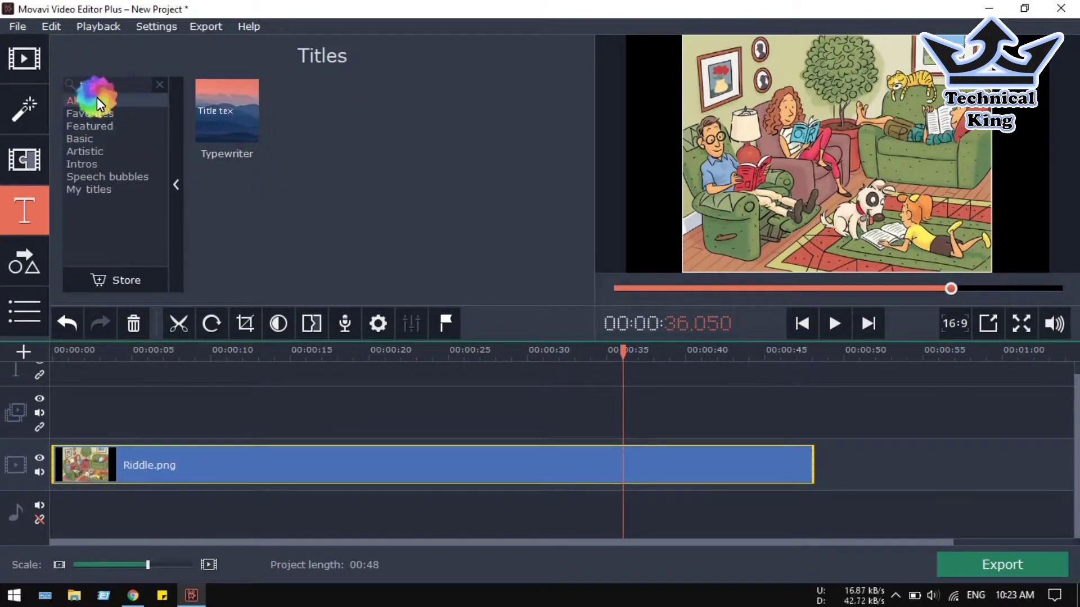
left_click(152, 83)
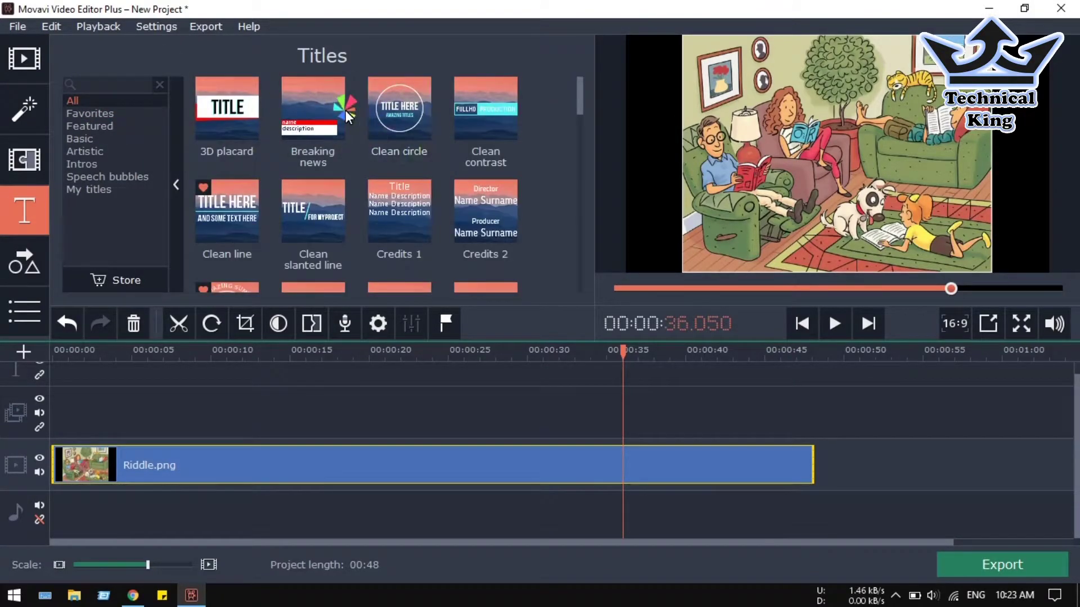
left_click(221, 106)
left_click_drag(220, 105, 54, 407)
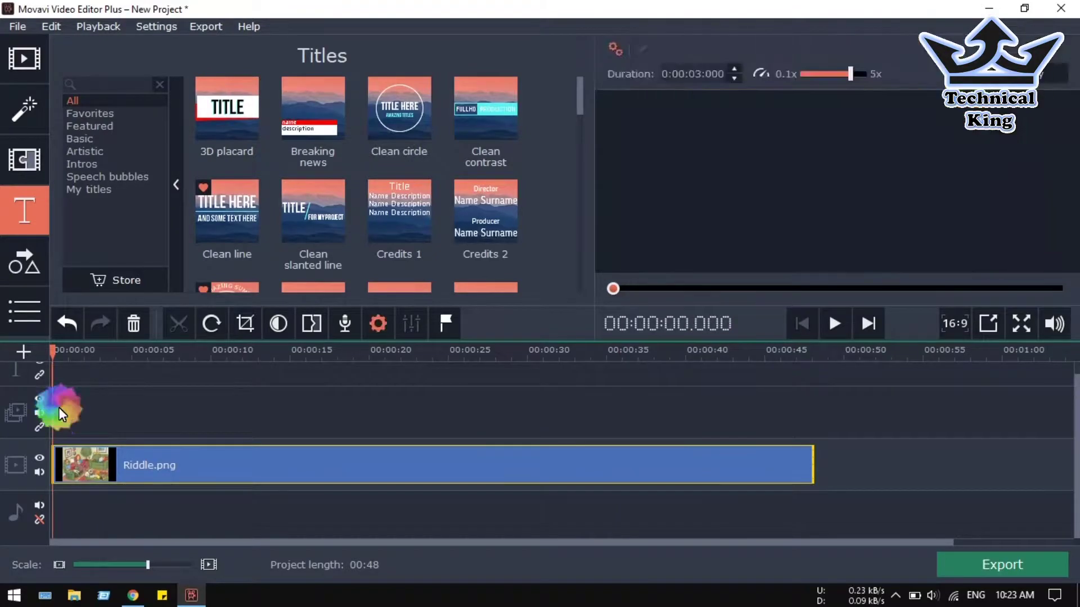
Replace the placard title's placeholder text with "Find Words".
left_click(99, 367)
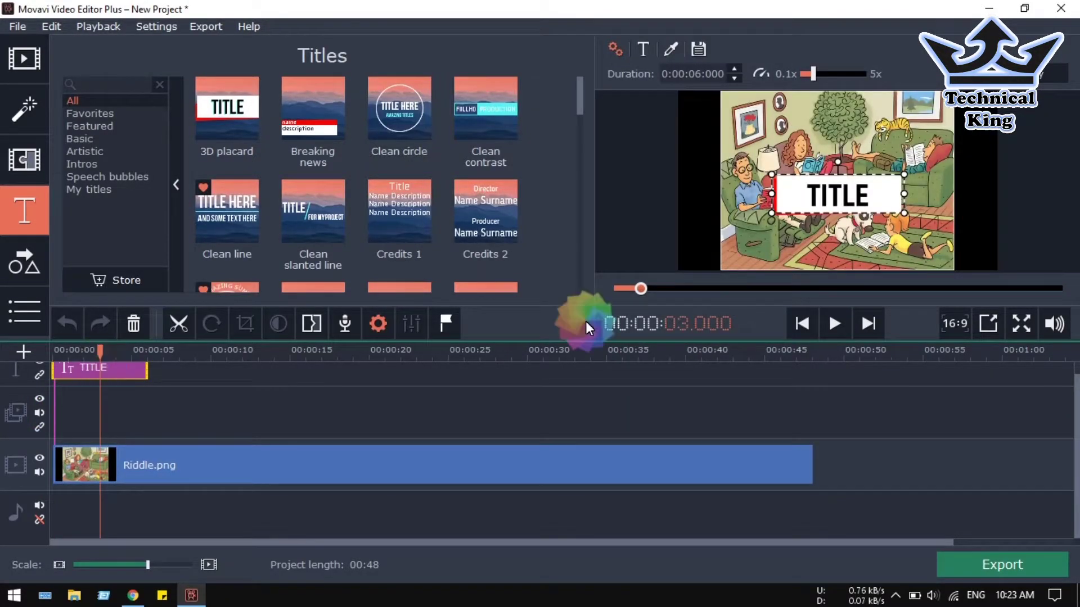
left_click(842, 210)
double_click(841, 197)
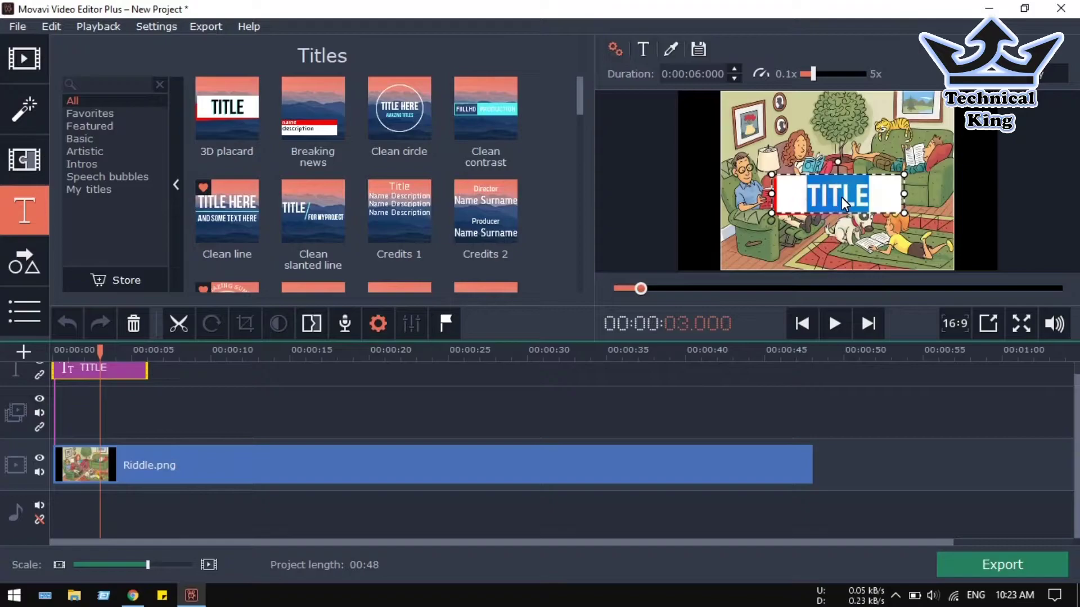
type("Find")
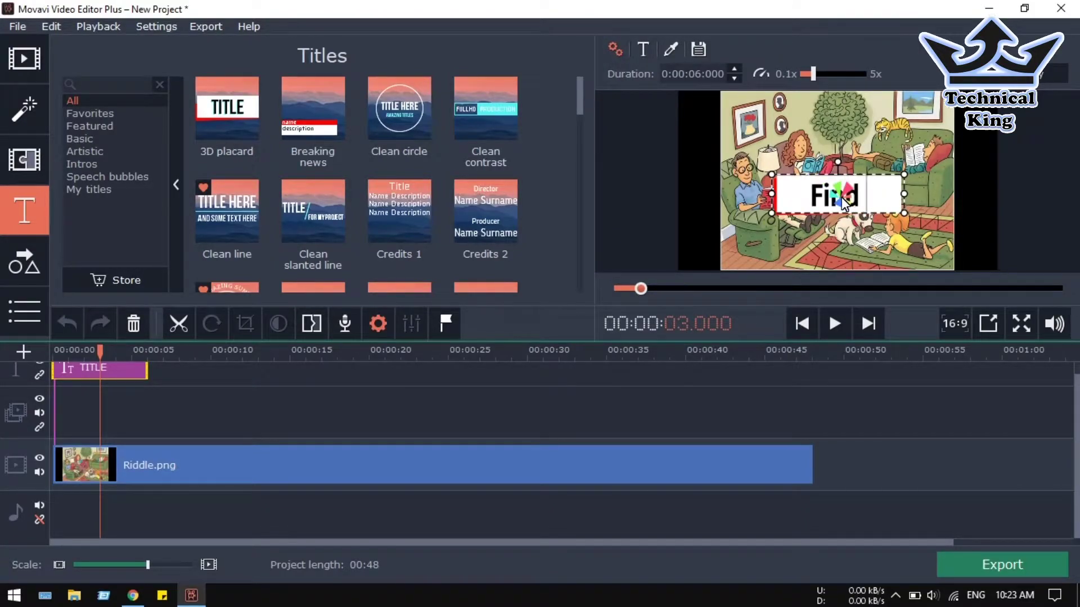
type(" Words")
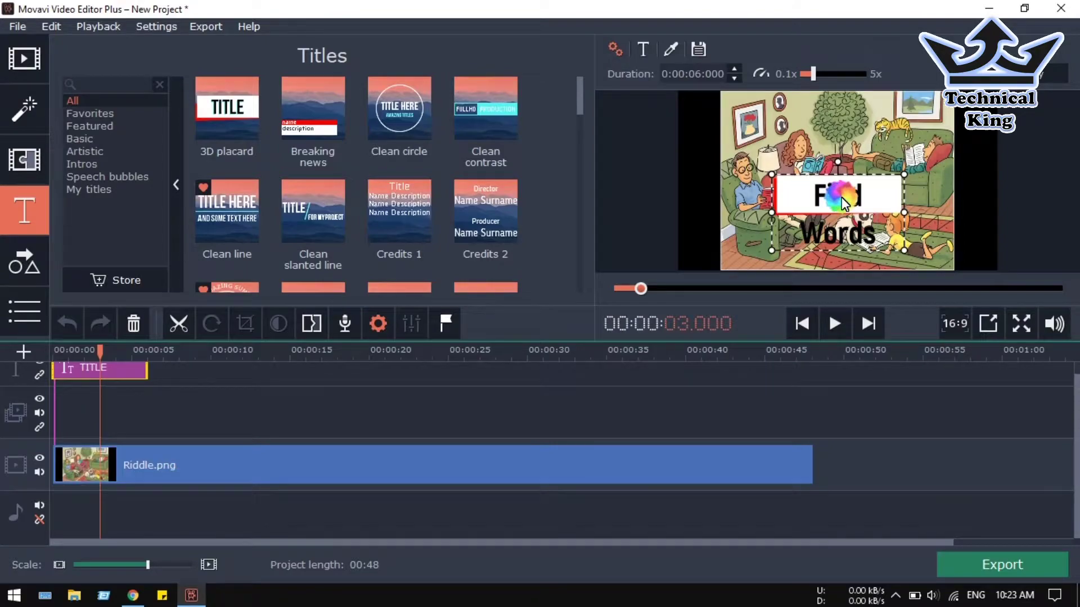
Set the "Find Words" text to font size 120 and move the title up to the upper part of the picture.
key("ctrl+a")
left_click(644, 50)
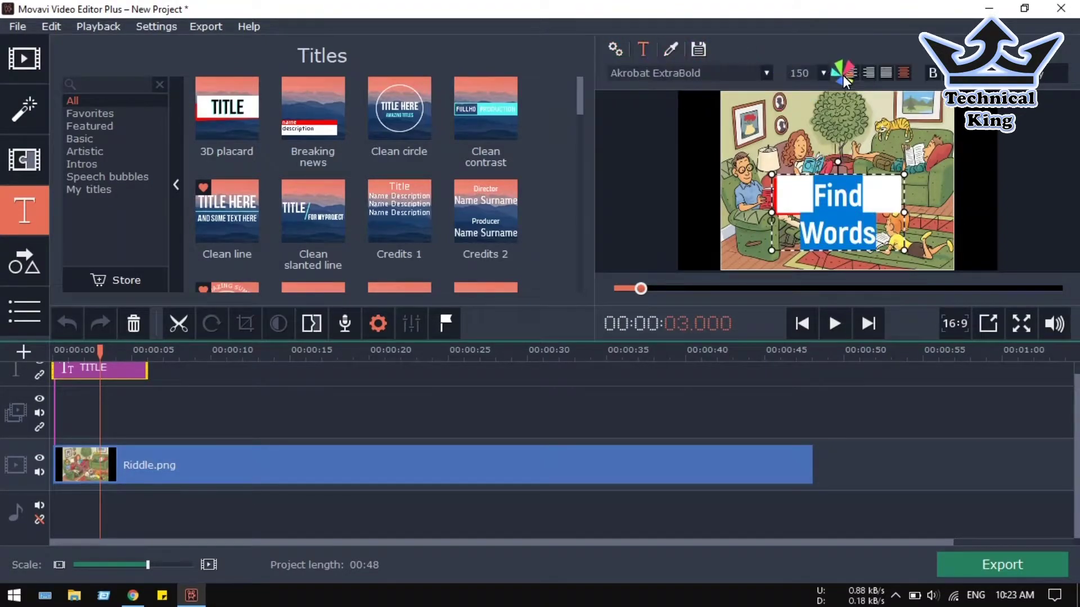
left_click(812, 76)
left_click(809, 171)
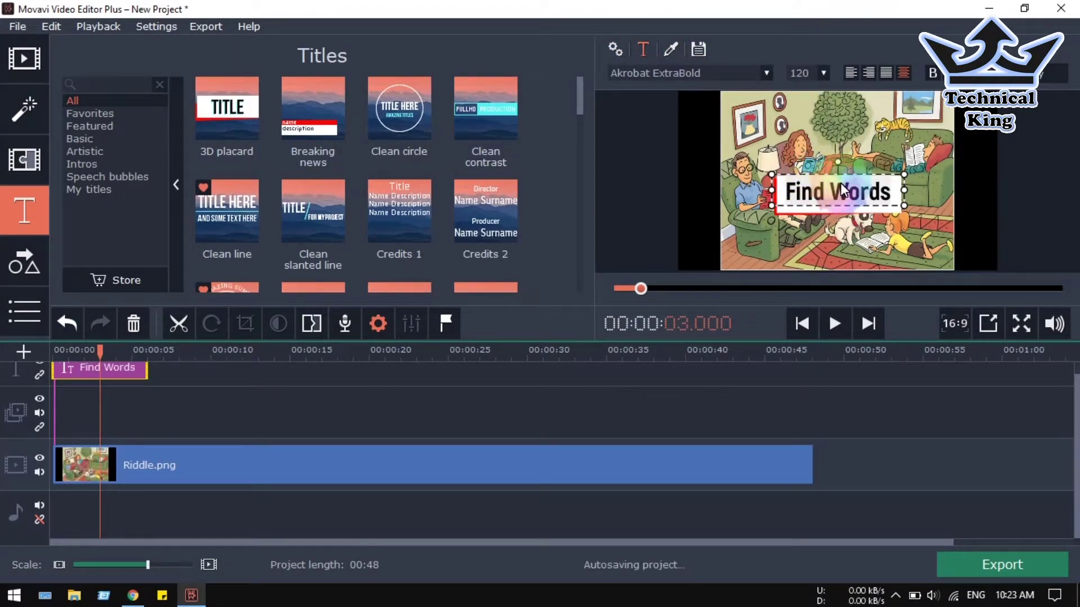
left_click(846, 217)
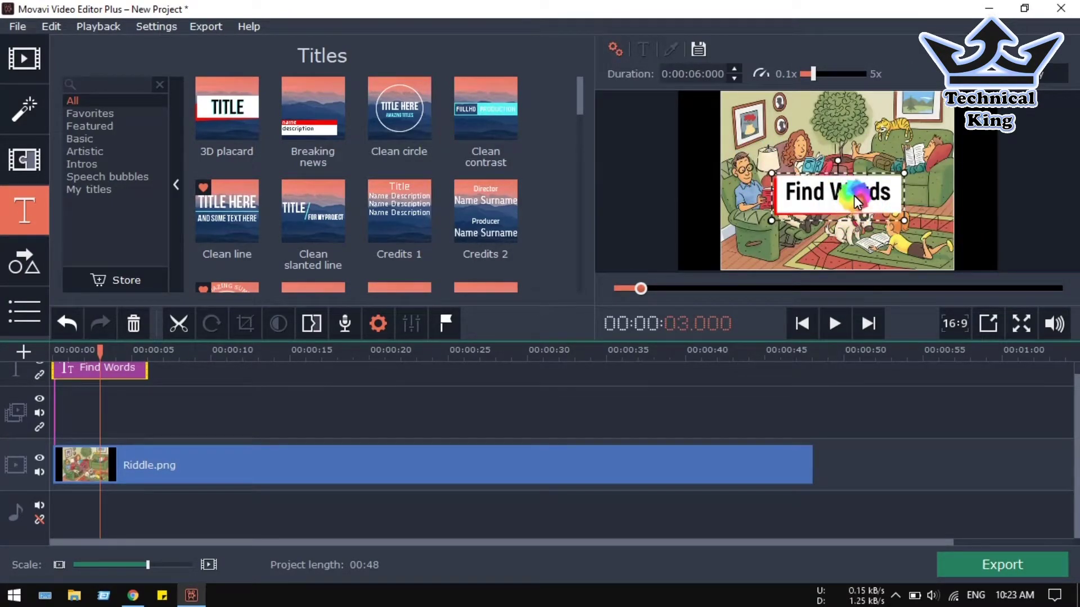
left_click_drag(855, 195, 856, 147)
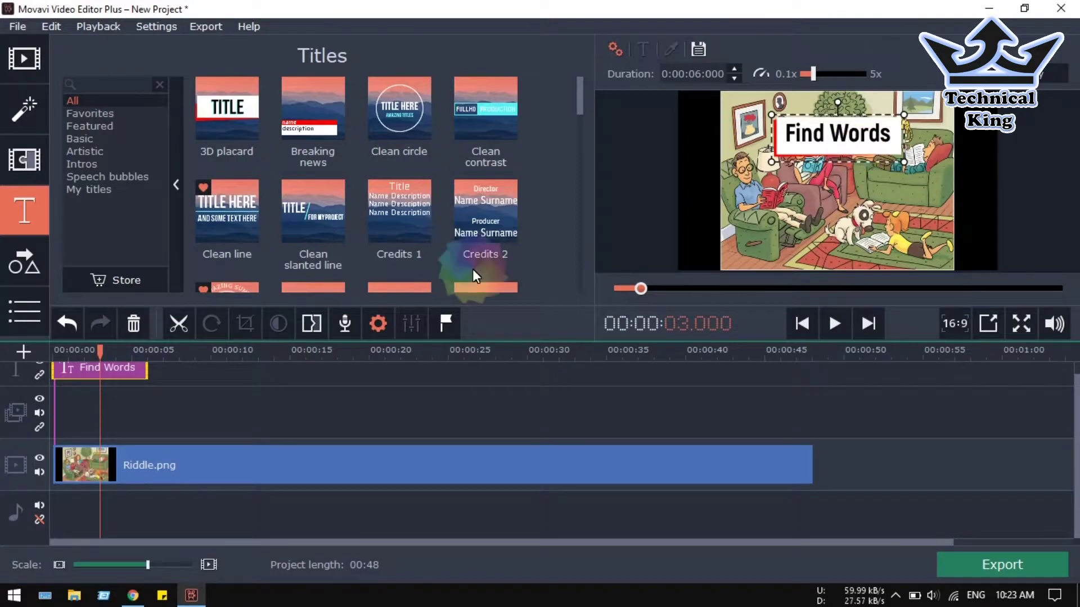
Shorten the "Find Words" title clip so that it ends exactly at 00:00:04.000.
mouse_move(141, 368)
left_mouse_down()
mouse_move(105, 372)
mouse_move(121, 371)
left_mouse_up()
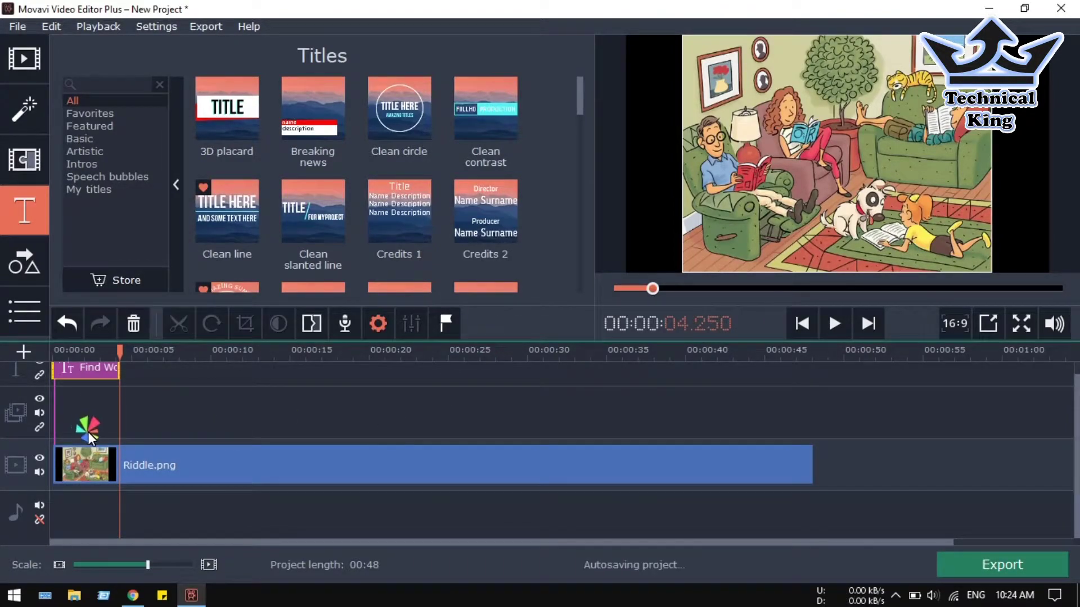
scroll(143, 386, "up", 2)
scroll(143, 386, "up", 4)
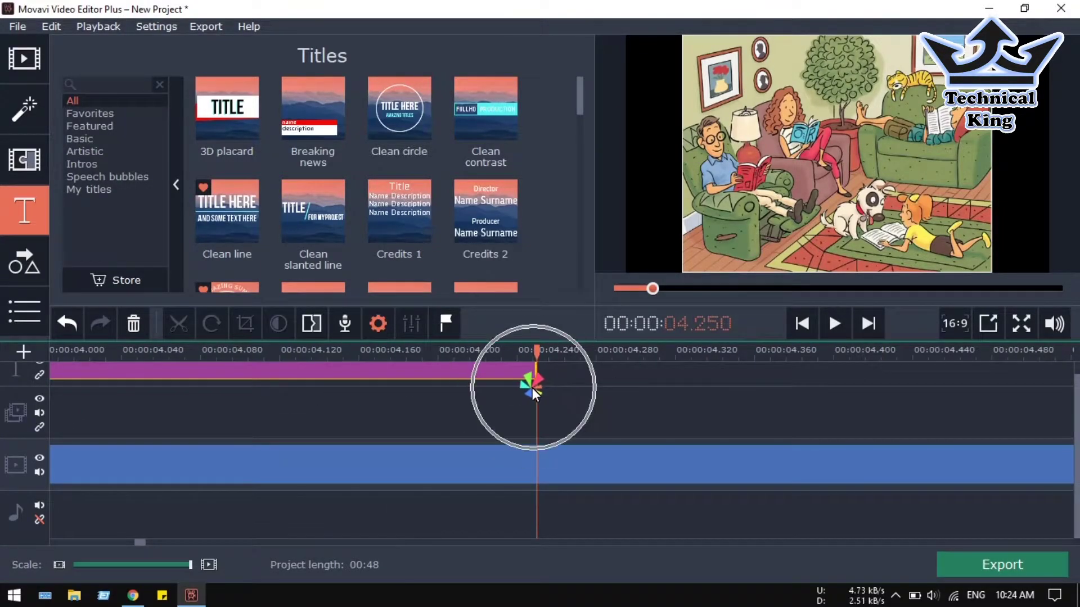
left_click_drag(533, 351, 109, 395)
scroll(377, 380, "left", 2)
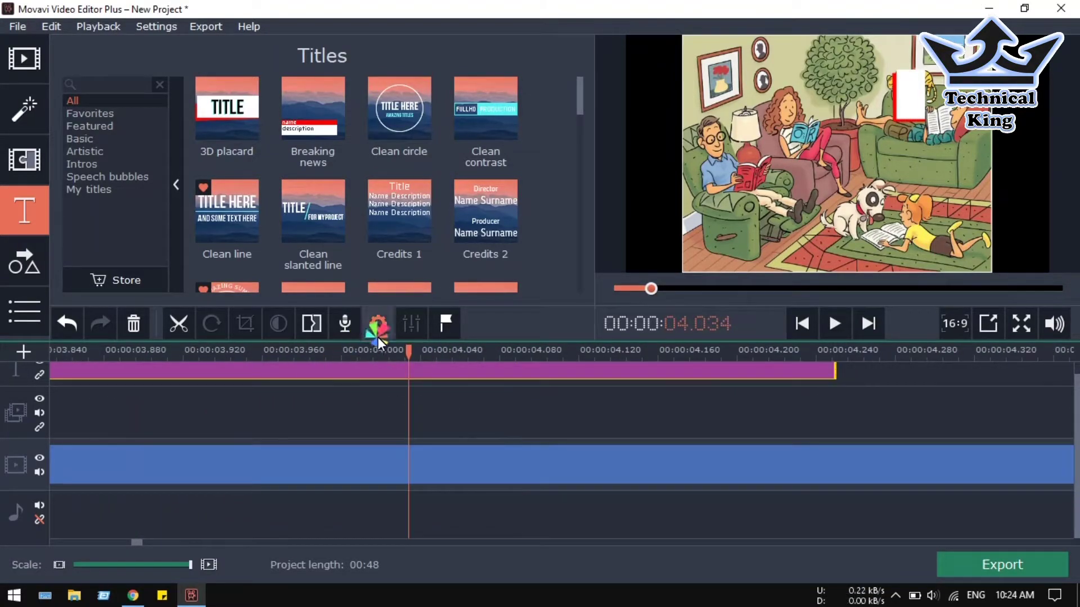
left_click_drag(406, 355, 342, 374)
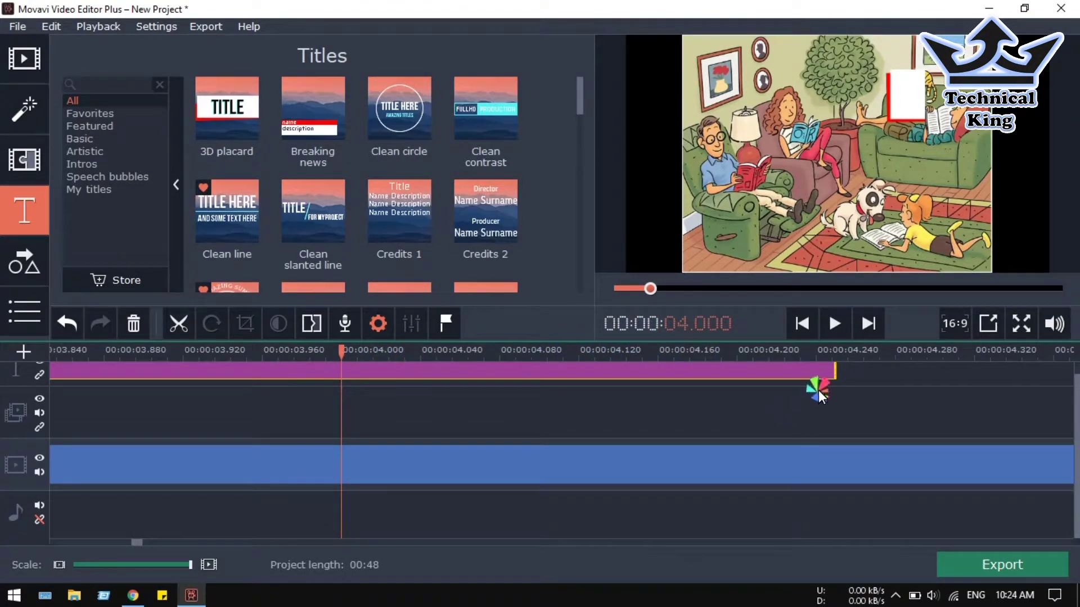
left_click_drag(836, 371, 343, 390)
scroll(460, 410, "down", 5)
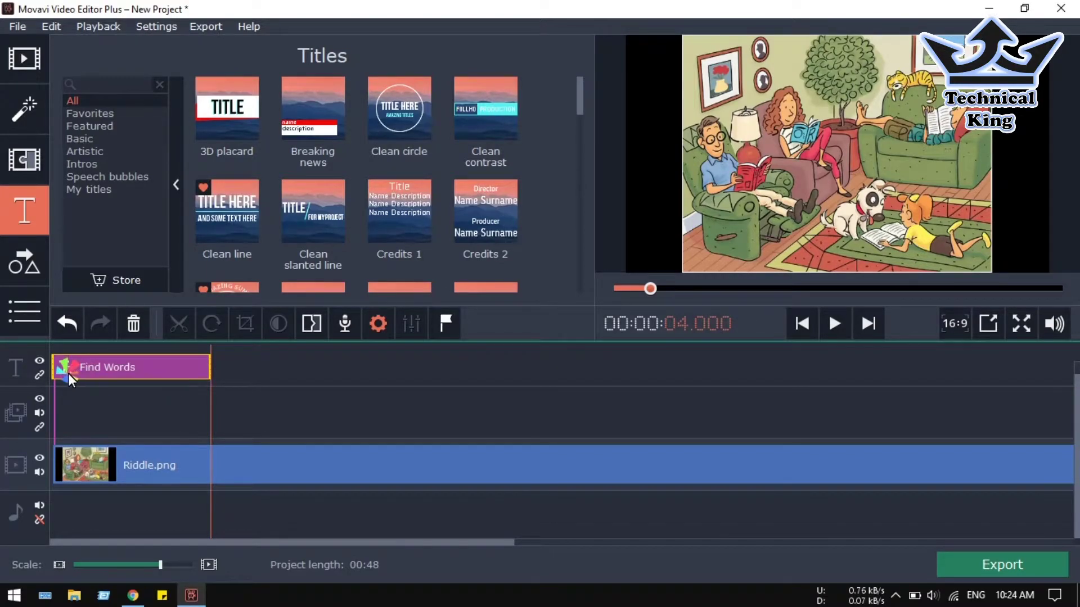
Extend the "Find Words" title with two more lines reading "within 5 Sec/" and "Word".
left_click(105, 367)
double_click(156, 366)
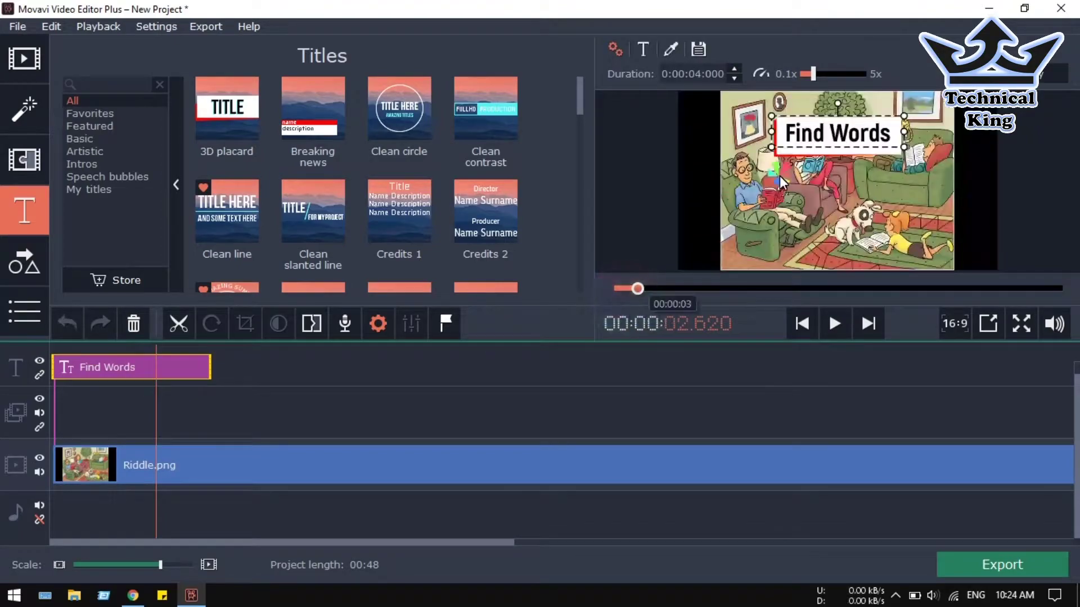
left_click(894, 151)
left_click(897, 138)
double_click(887, 132)
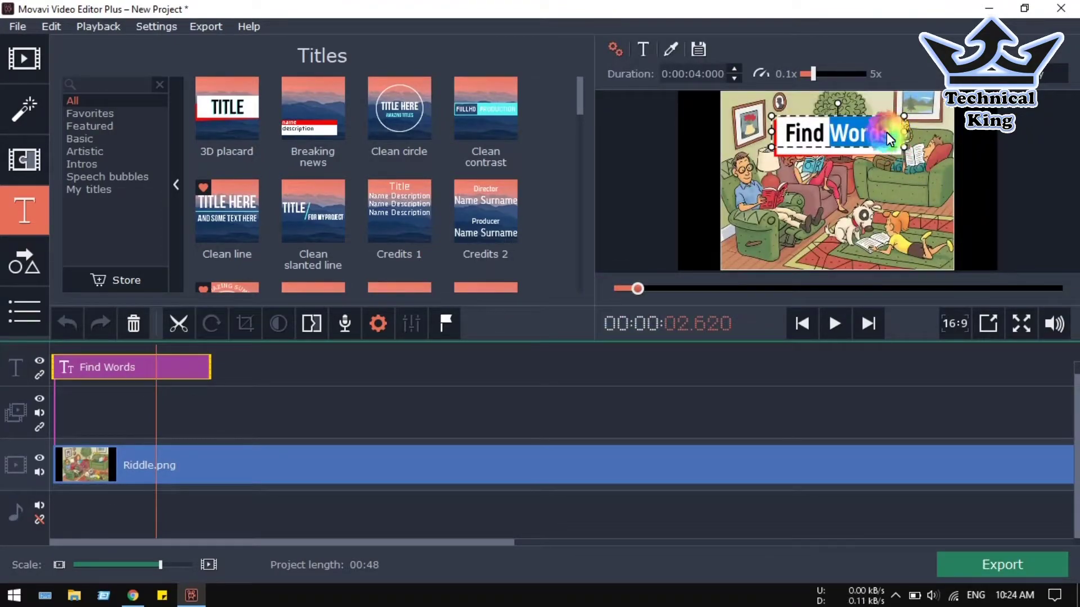
left_click(892, 138)
key("Return")
type("with")
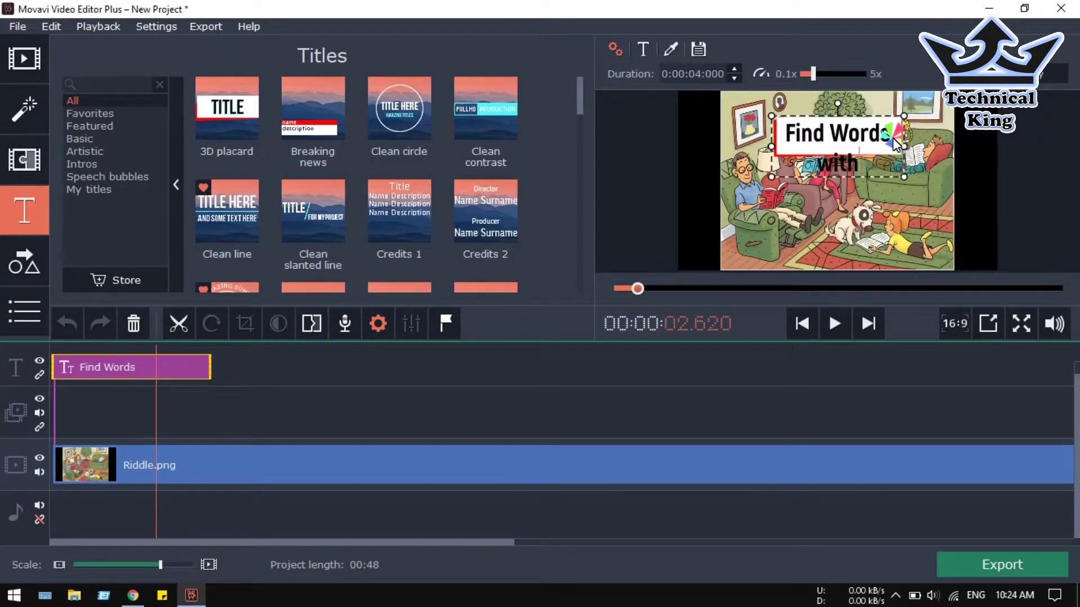
type("in")
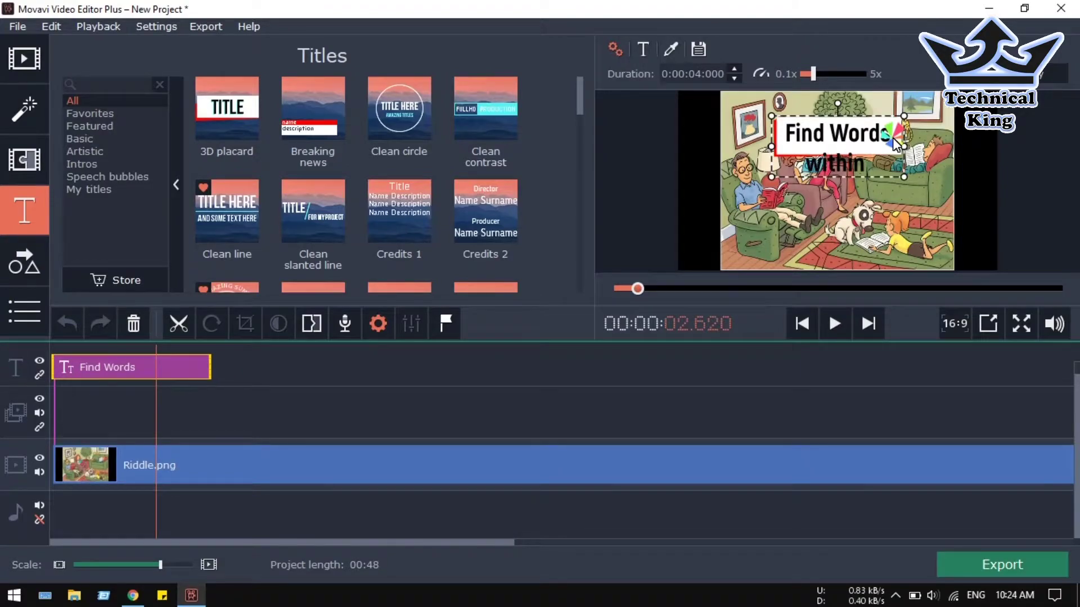
type(" 5 Sec")
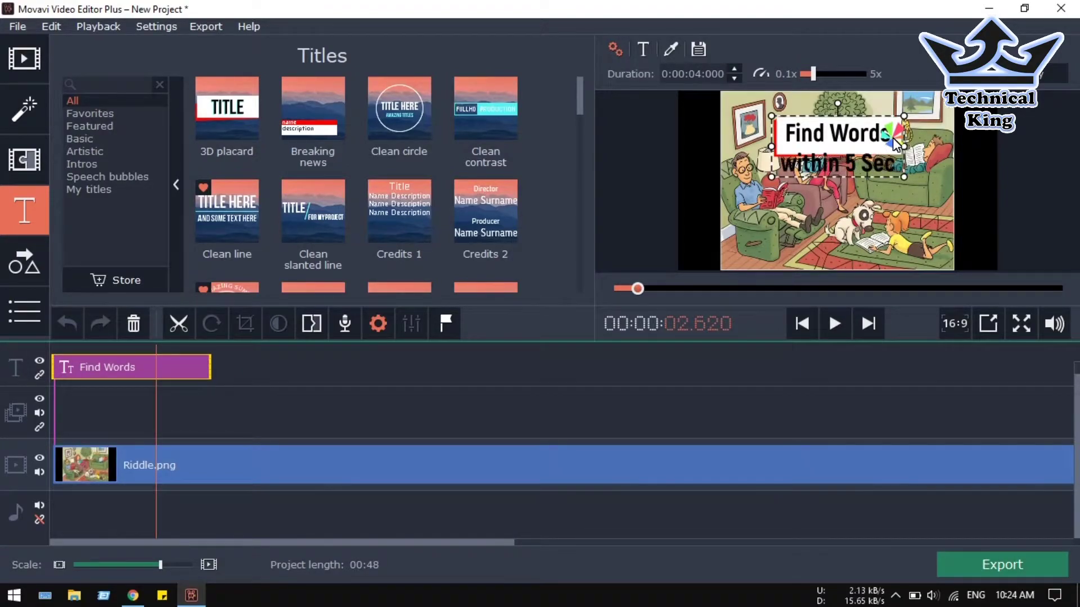
type("/")
key("Return")
type("Word")
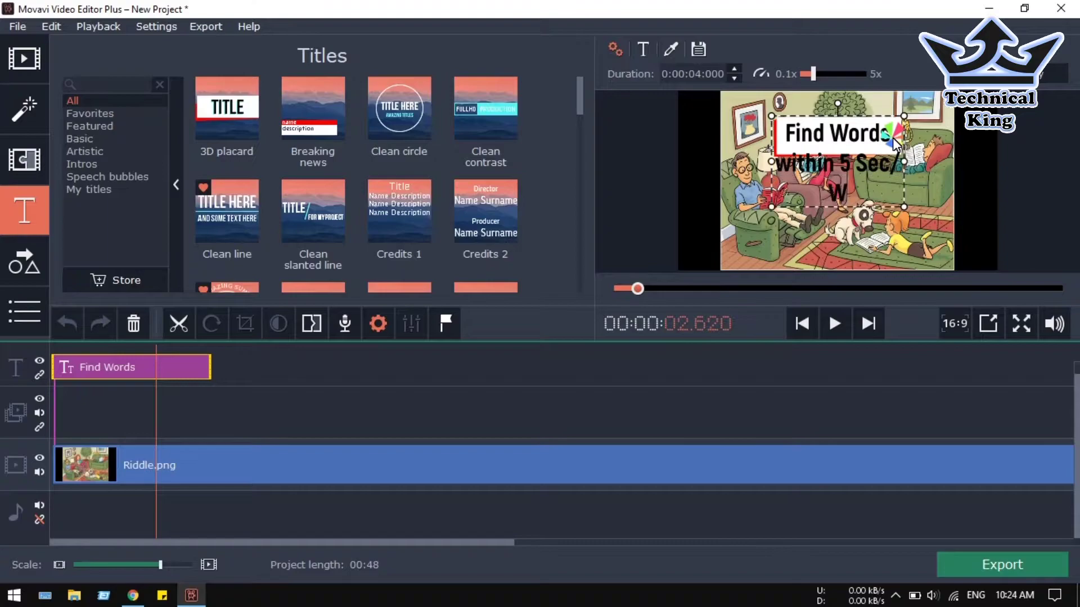
Enlarge the placard's white box to hold all three text lines and centre the title over the picture.
left_click(897, 159)
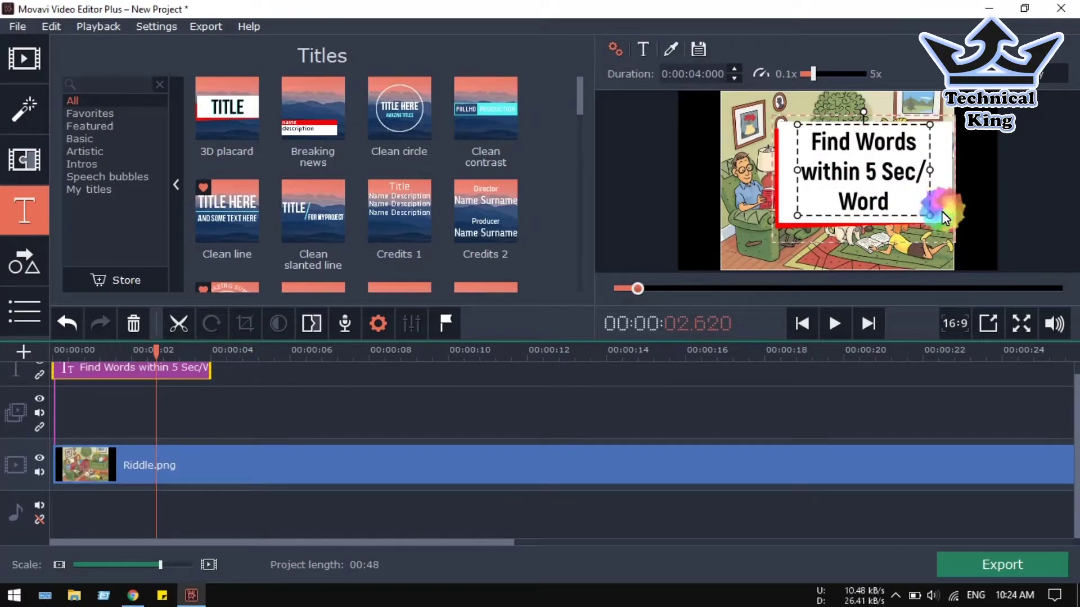
left_click(935, 253)
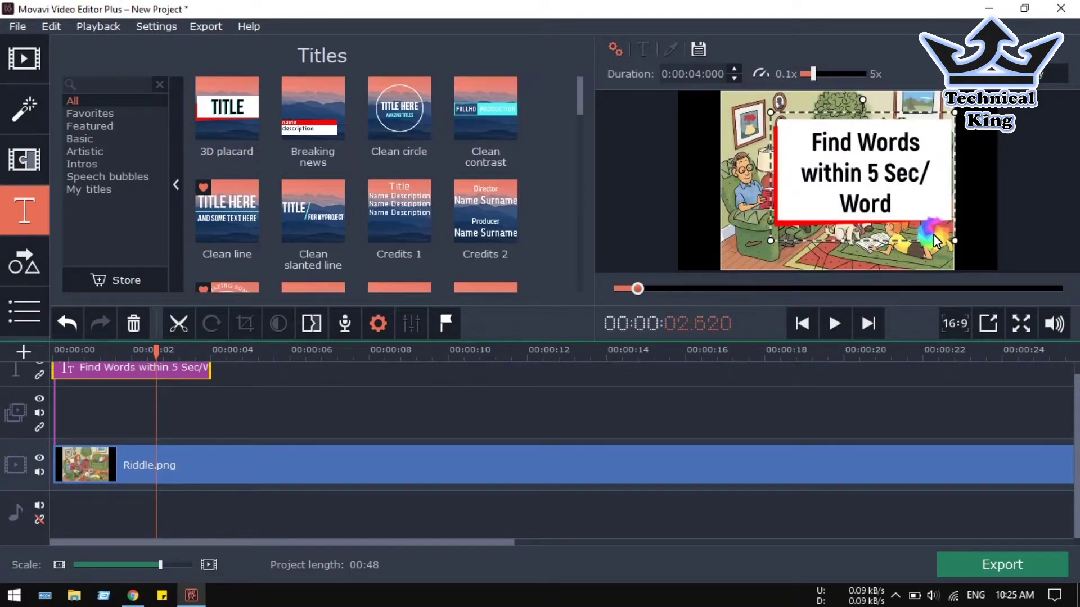
left_click_drag(934, 236, 909, 240)
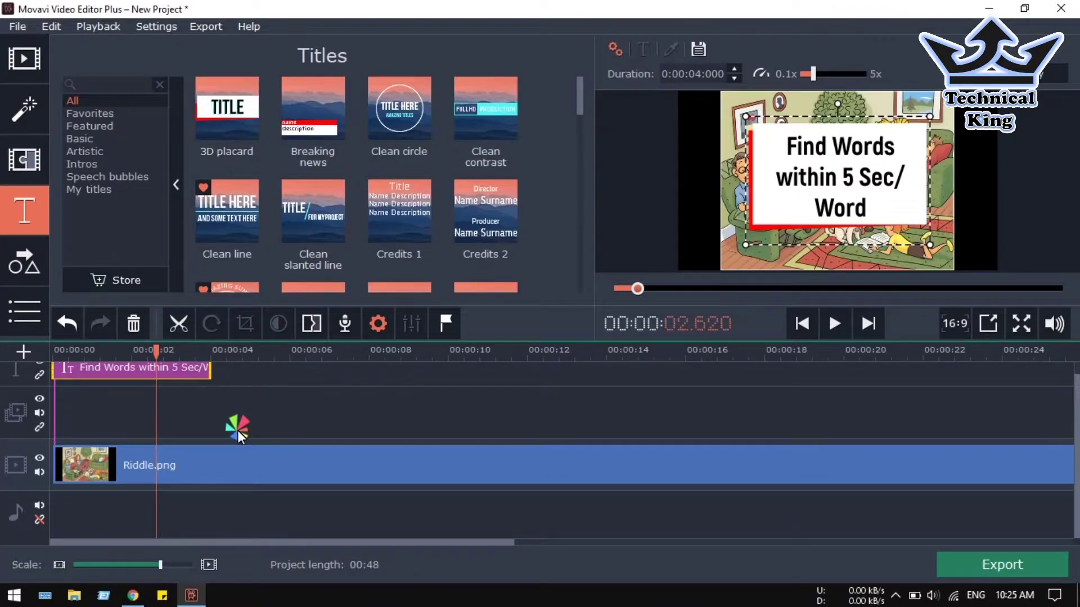
Search the titles for "typ" and add the Typewriter title directly after the first title, at 00:00:04.000.
left_click(121, 90)
type("typ")
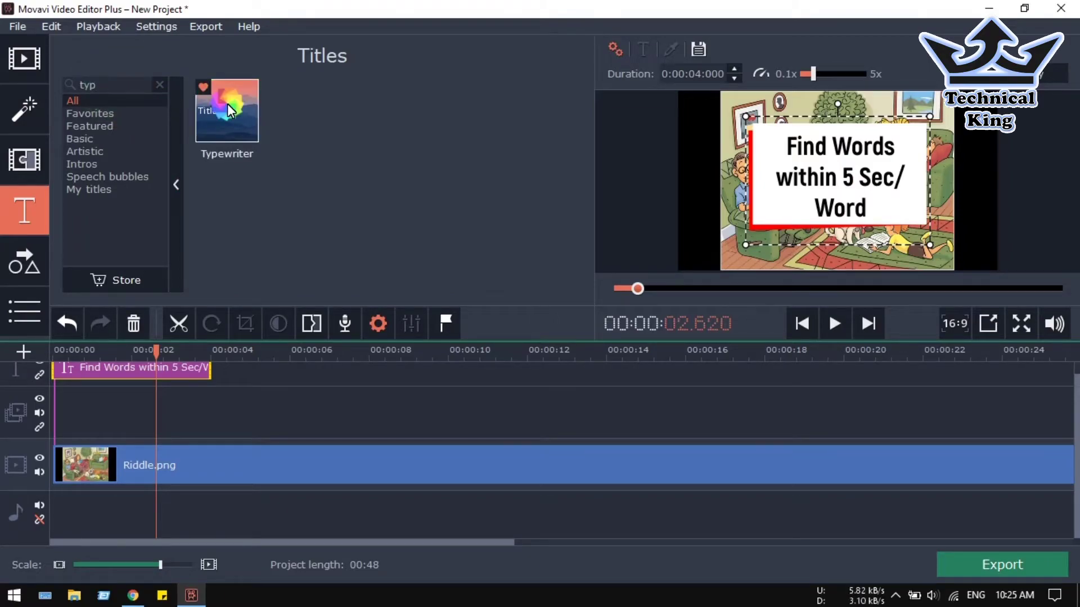
left_click(213, 91)
left_click(230, 378)
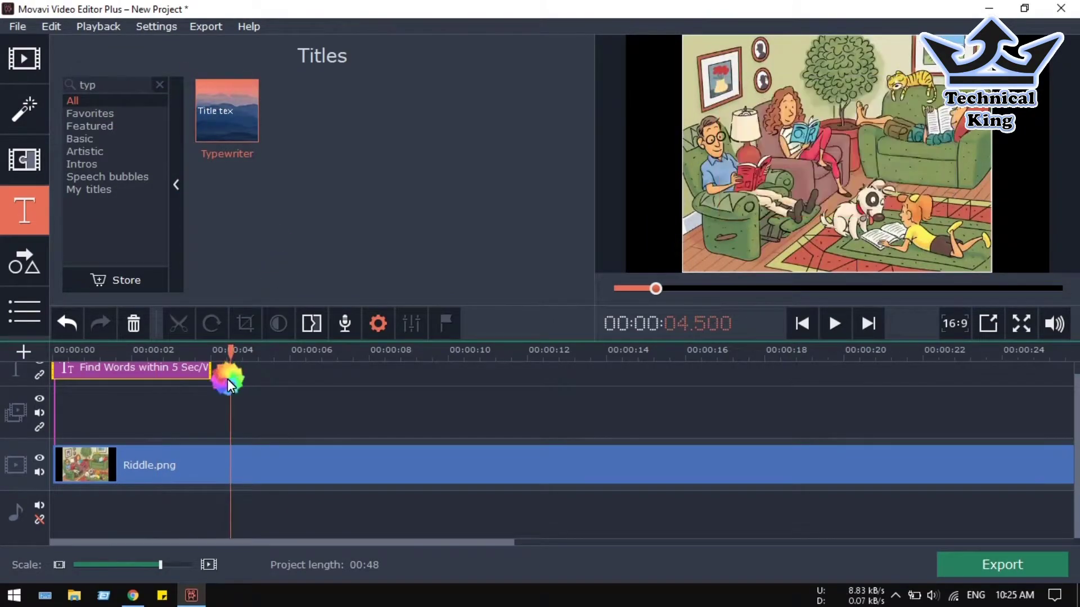
left_click(215, 367)
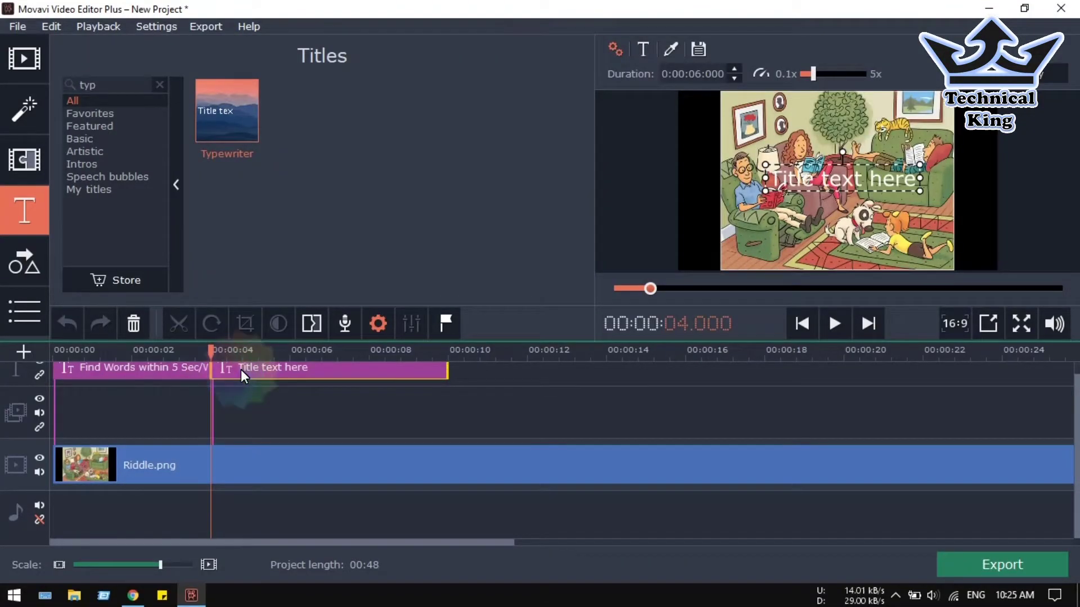
Shorten the Typewriter title clip to 5 seconds so that it ends exactly at 00:00:09.000.
left_click(236, 369)
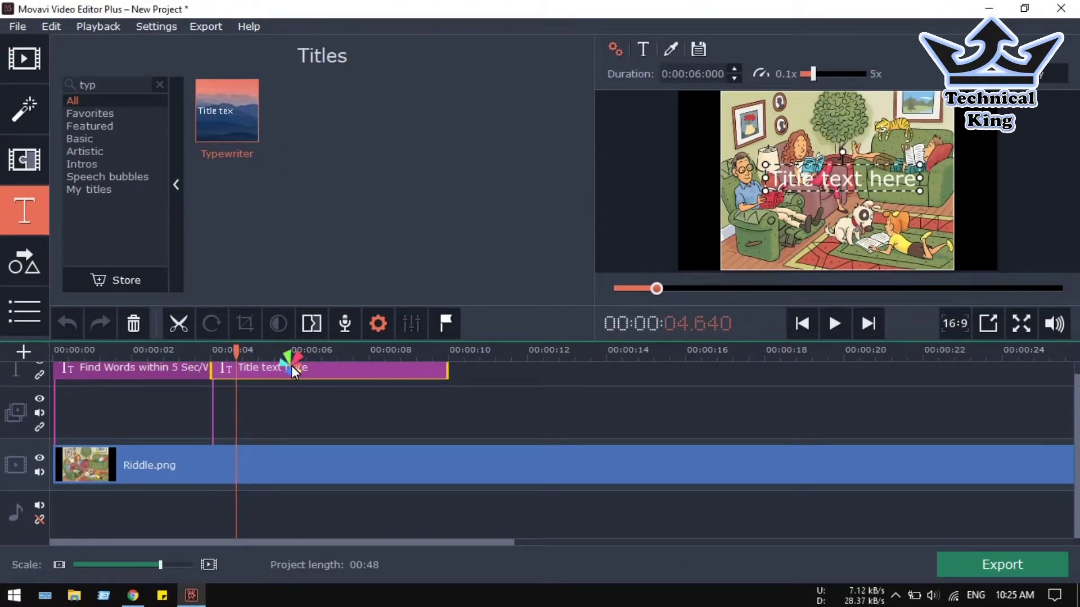
scroll(291, 366, "up", 1)
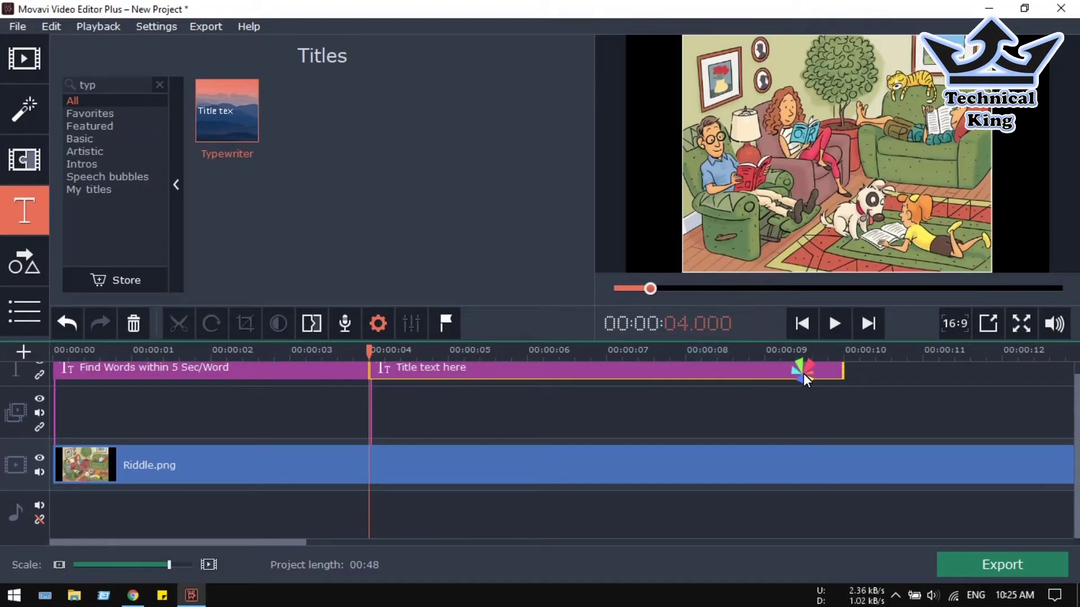
left_click(844, 370)
left_click_drag(845, 370, 770, 381)
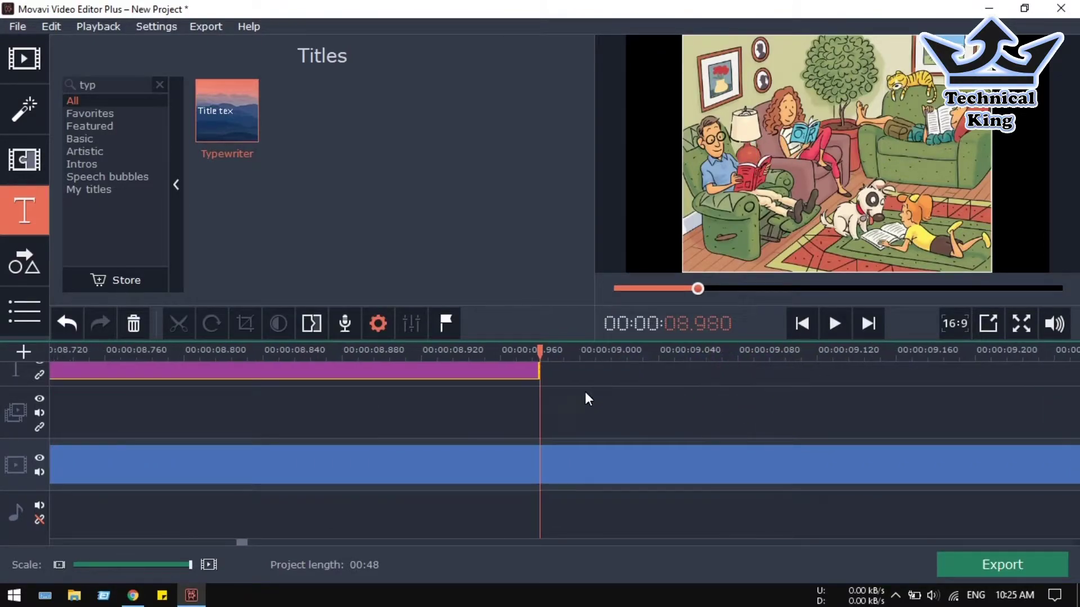
left_click_drag(534, 369, 577, 383)
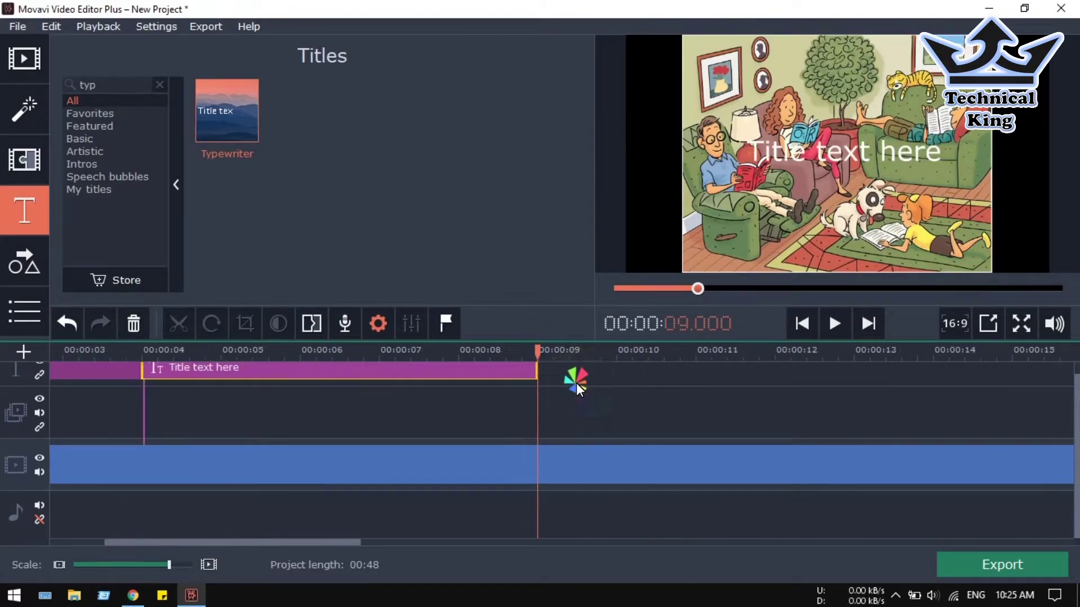
Replace the Typewriter title's placeholder text with the countdown "5..4..3..2..1..0".
double_click(345, 365)
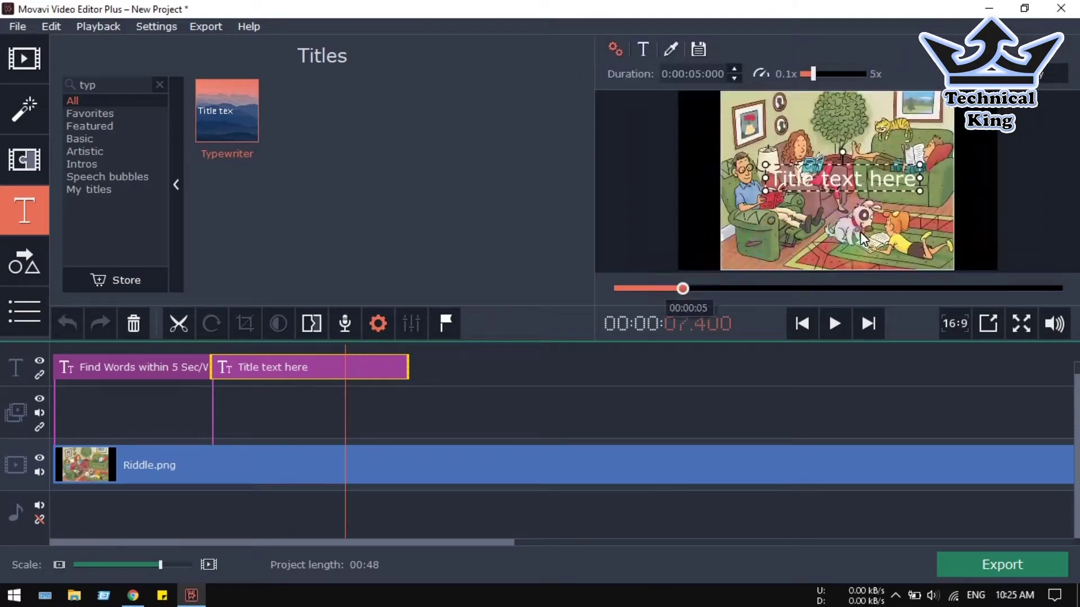
left_click(856, 179)
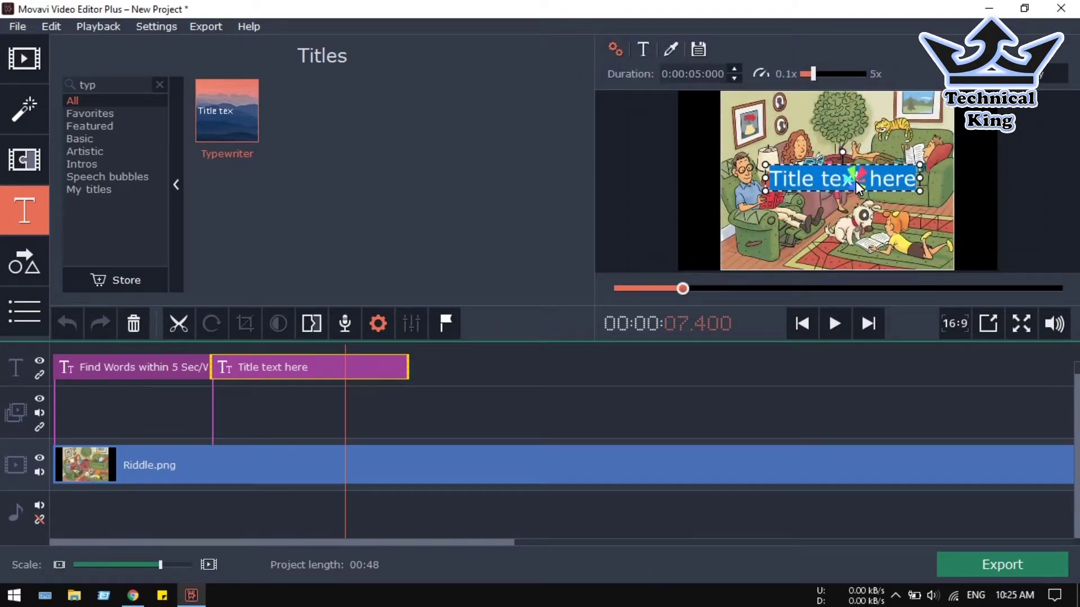
type("5..")
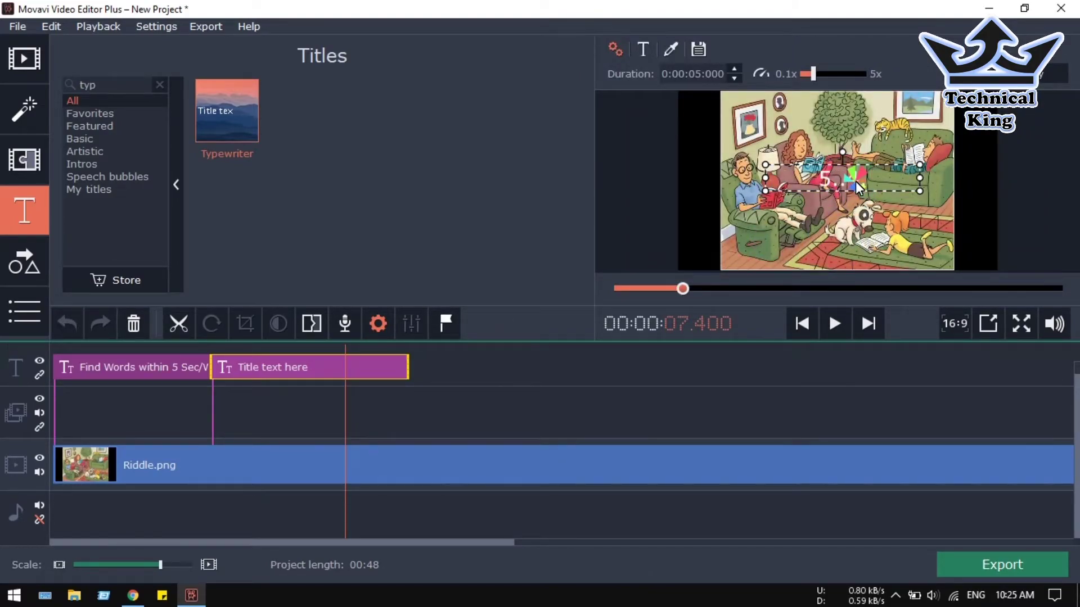
type("4..3..2")
type("...1...")
key("Return")
type("0")
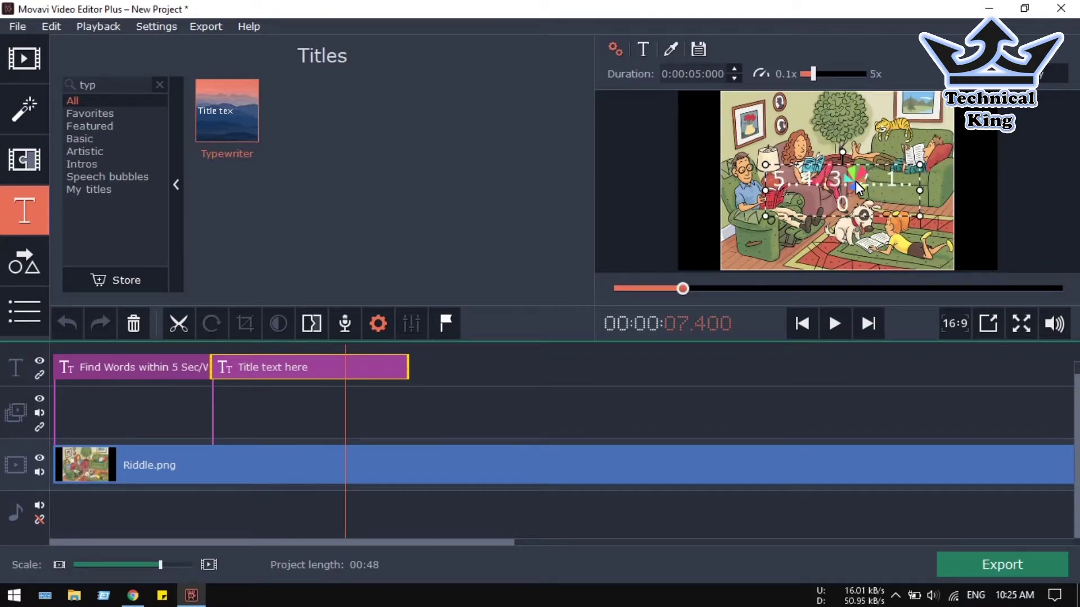
Set the countdown text's font to Cooper Black and move it to the lower edge of the picture.
key("ctrl+a")
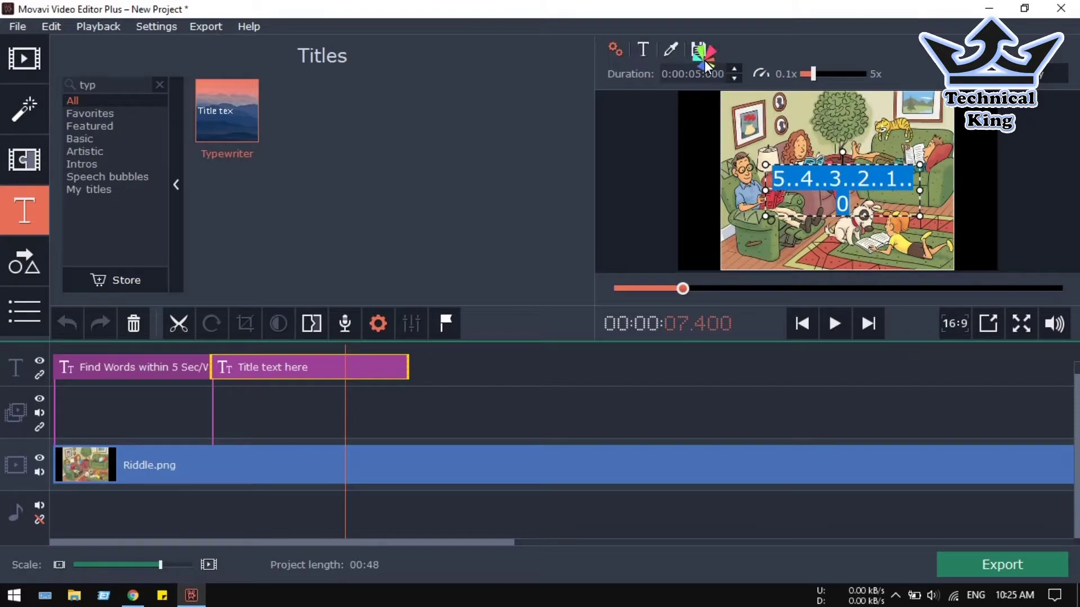
left_click(644, 48)
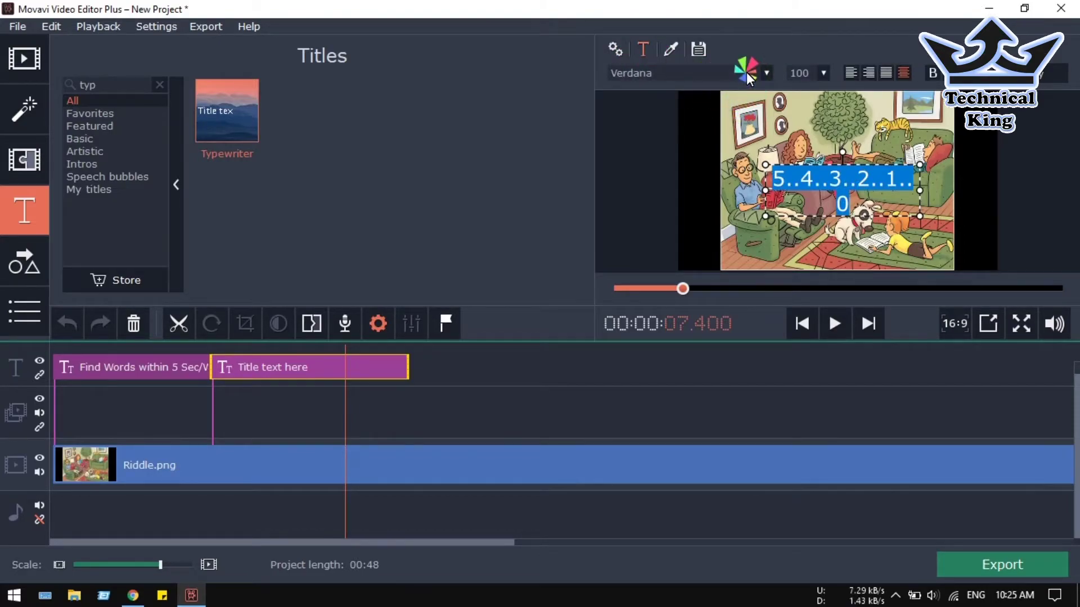
left_click(767, 73)
type("coo")
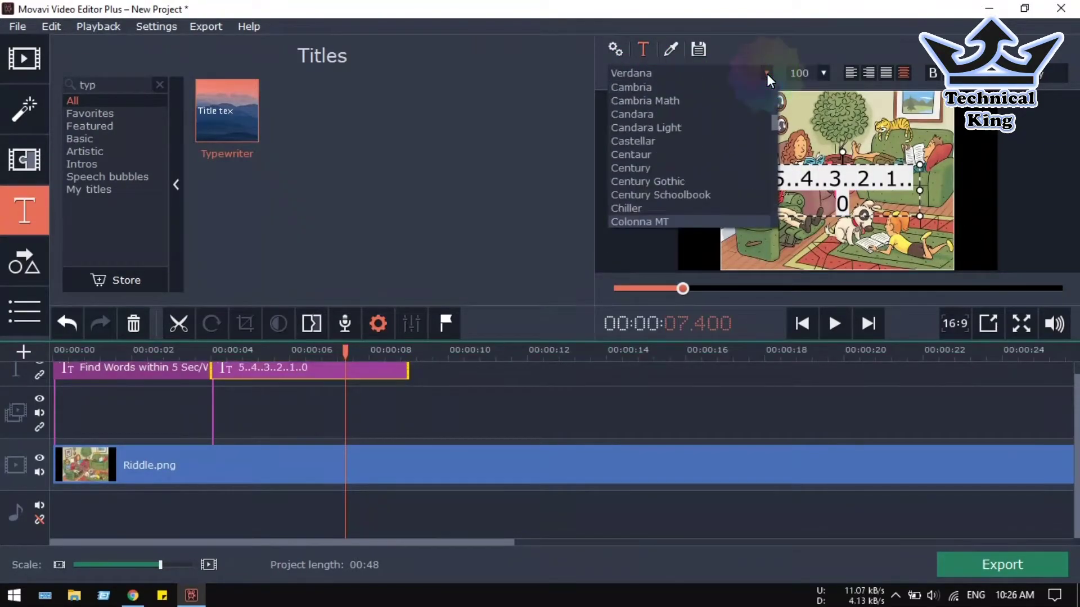
left_click(683, 221)
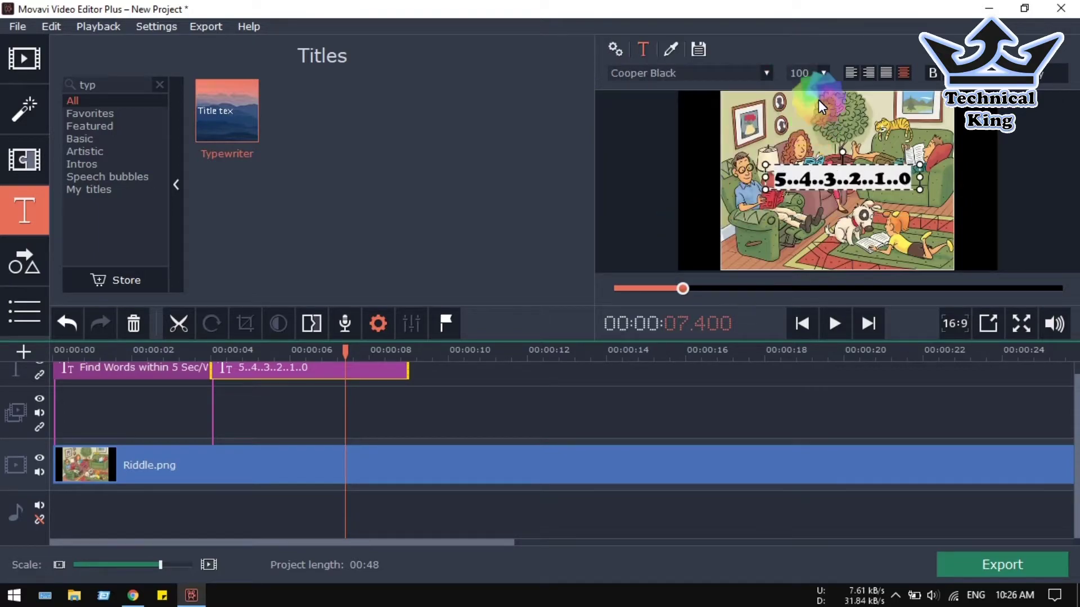
left_click(886, 168)
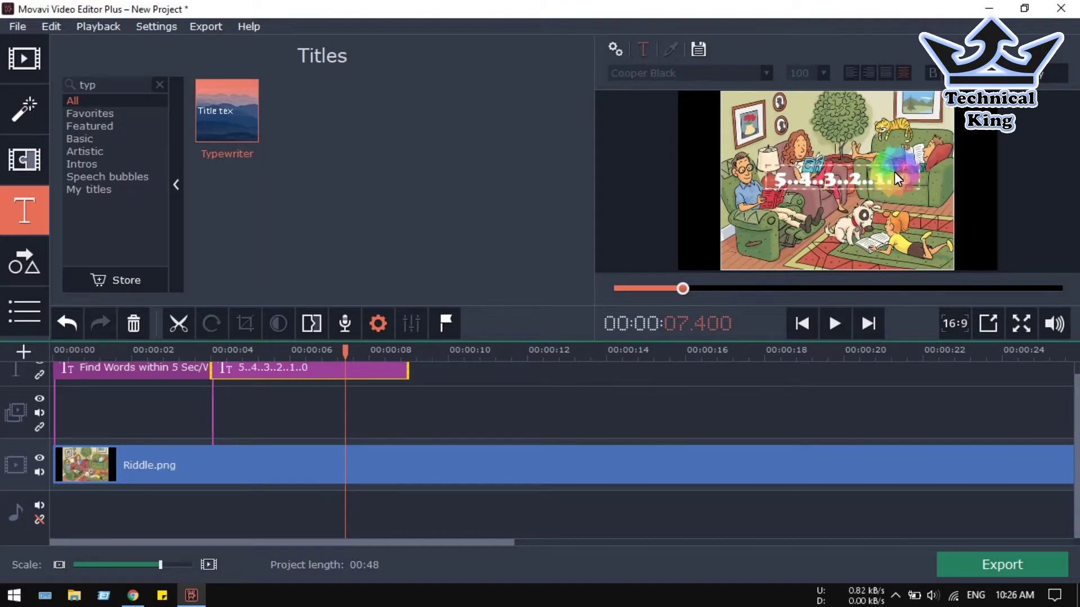
left_click_drag(894, 172, 907, 250)
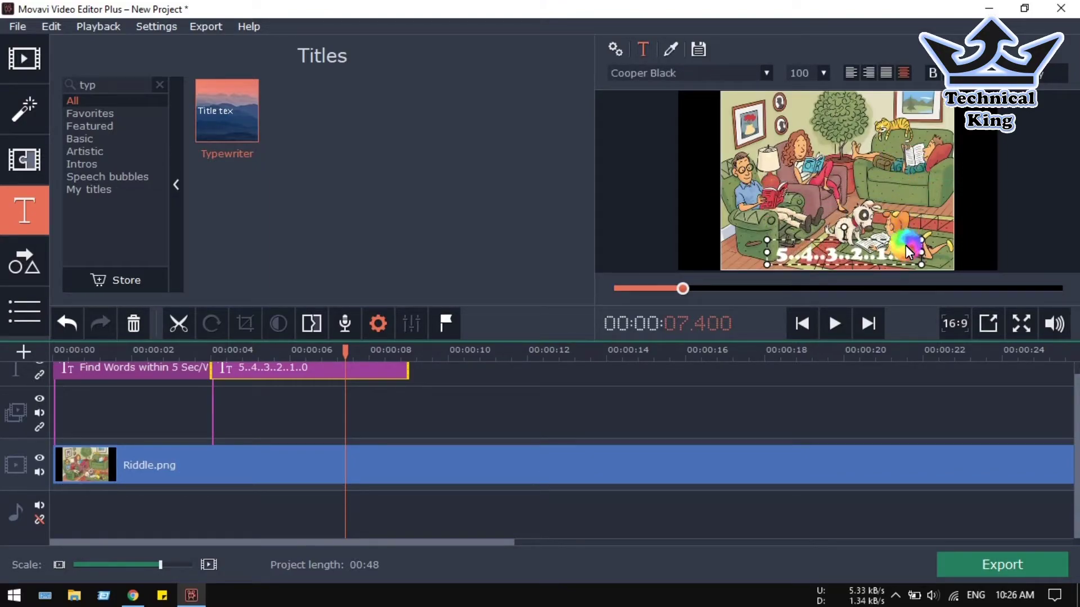
Change the whole countdown text's colour to black.
double_click(886, 253)
left_click(647, 17)
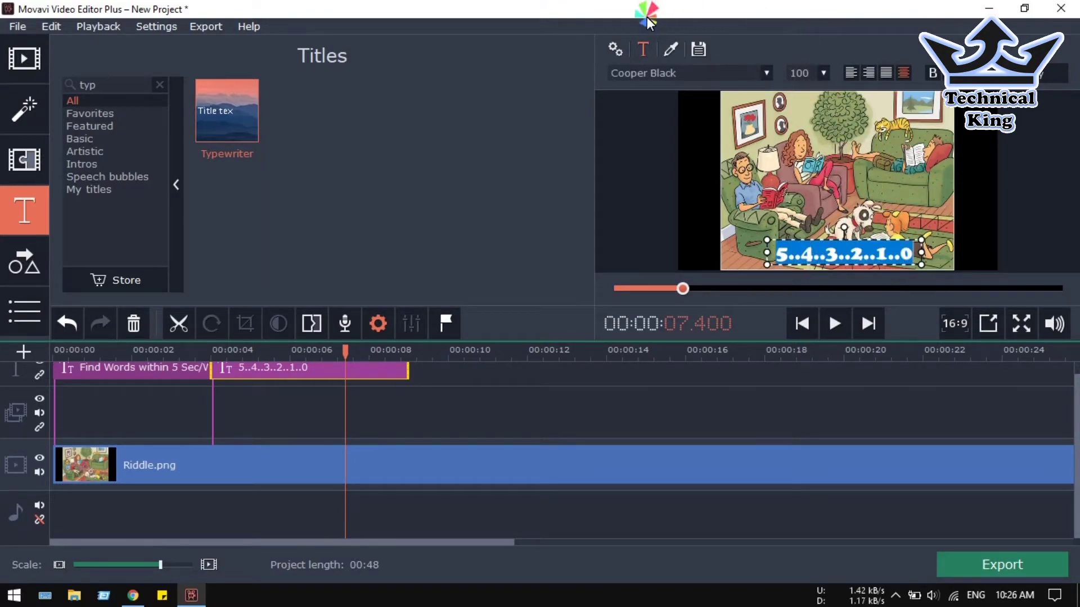
left_click(673, 50)
left_click(648, 74)
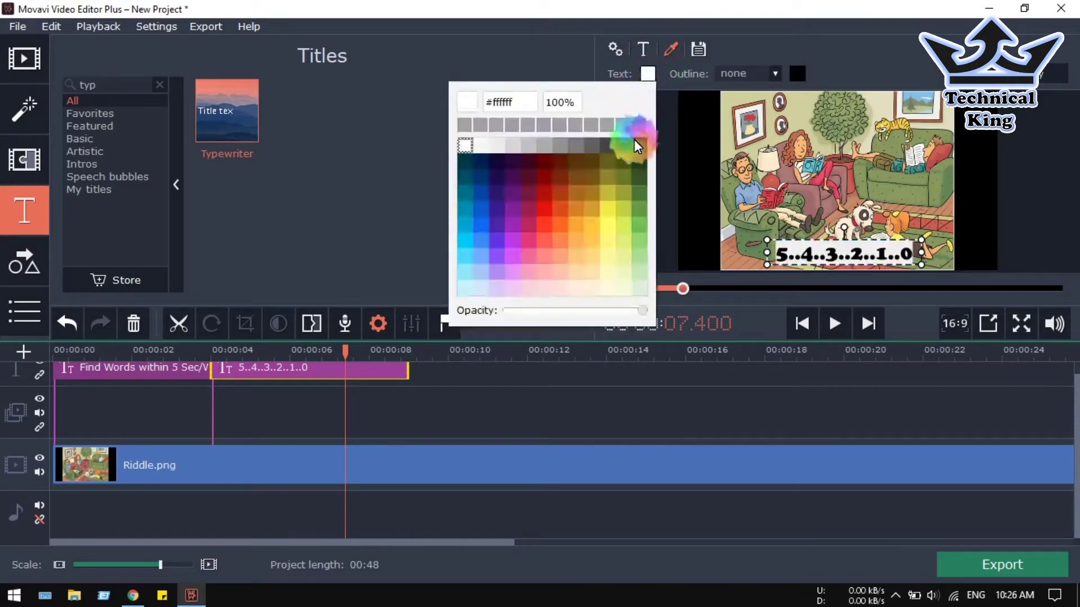
left_click(638, 145)
left_click(866, 260)
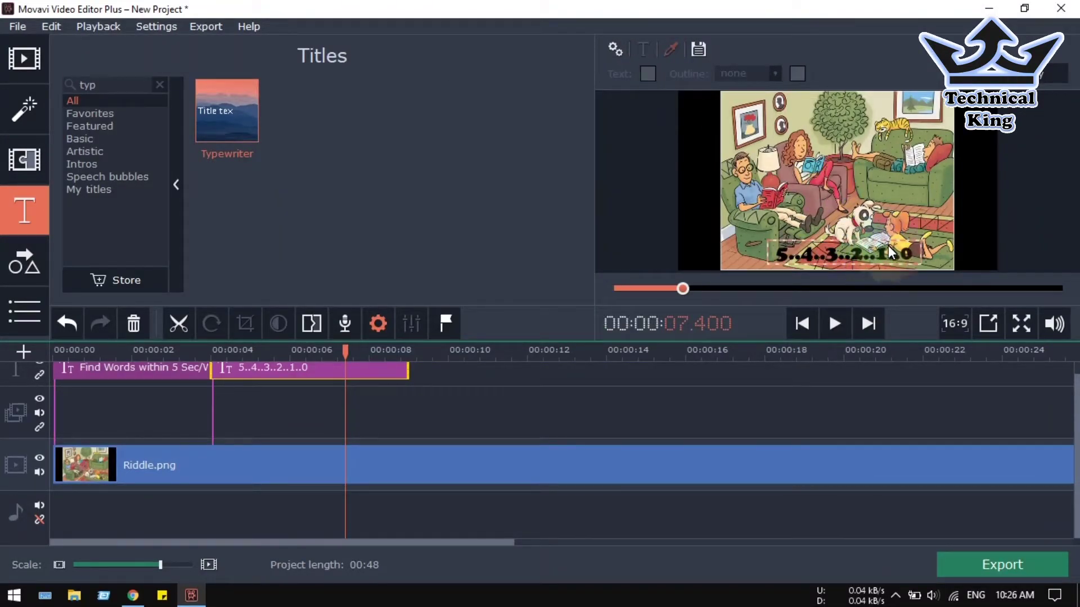
left_click(871, 255)
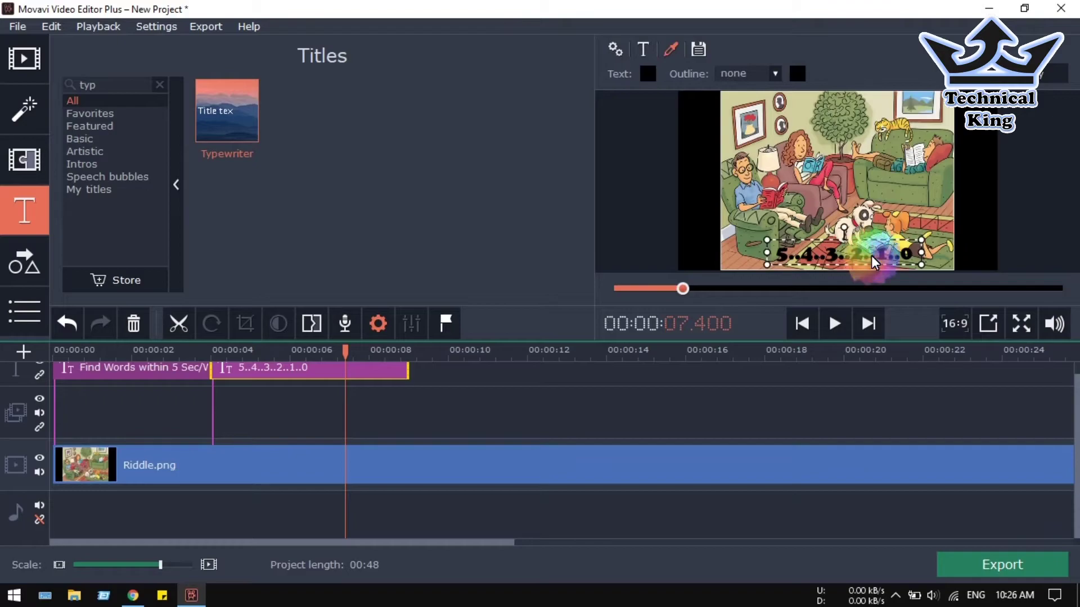
double_click(870, 255)
left_click(901, 195)
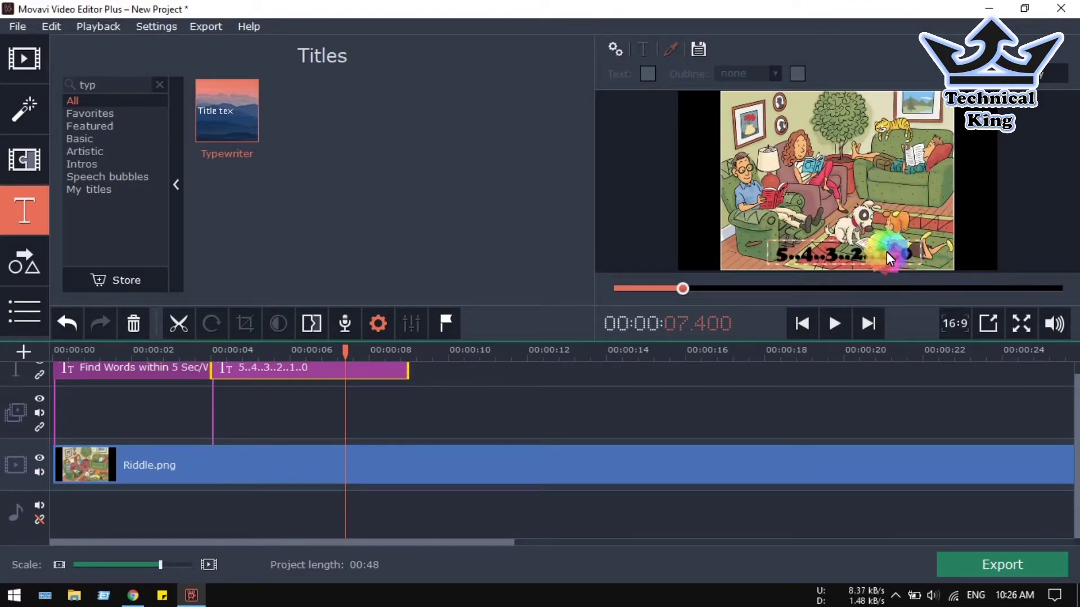
left_click(824, 232)
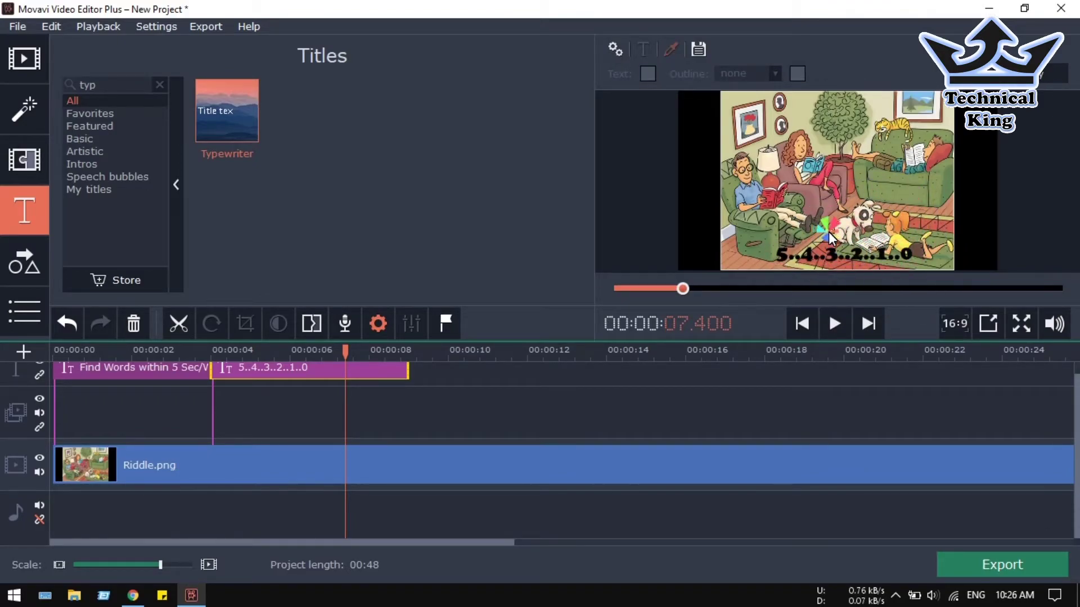
left_click(826, 221)
left_click(653, 235)
left_click(161, 193)
Browse the callouts and the full sticker collection for a suitable marker, then return to the titles.
left_click(23, 268)
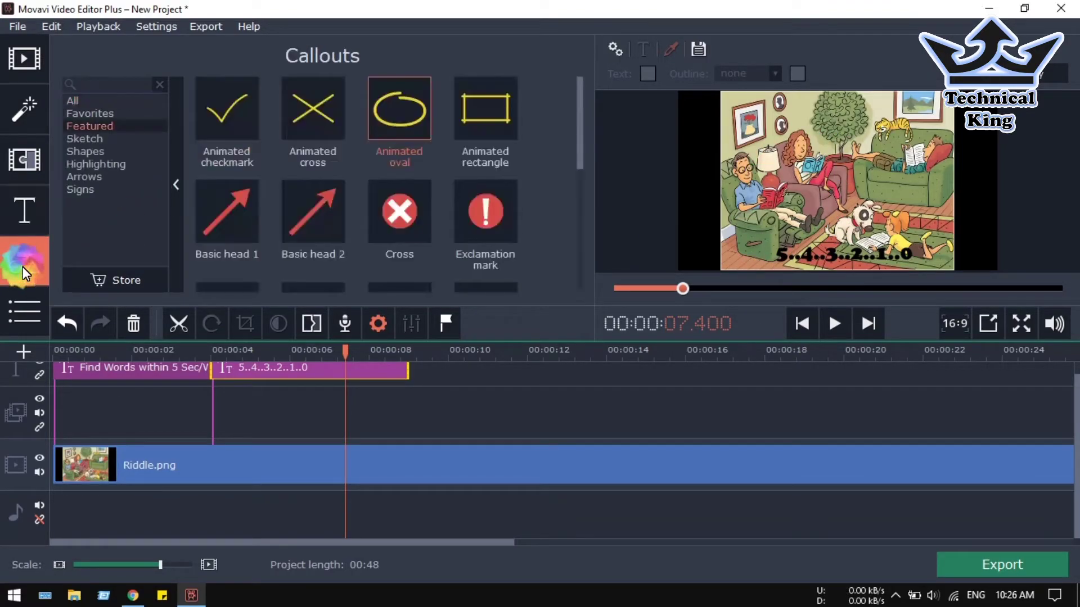
left_click(21, 301)
left_click(101, 306)
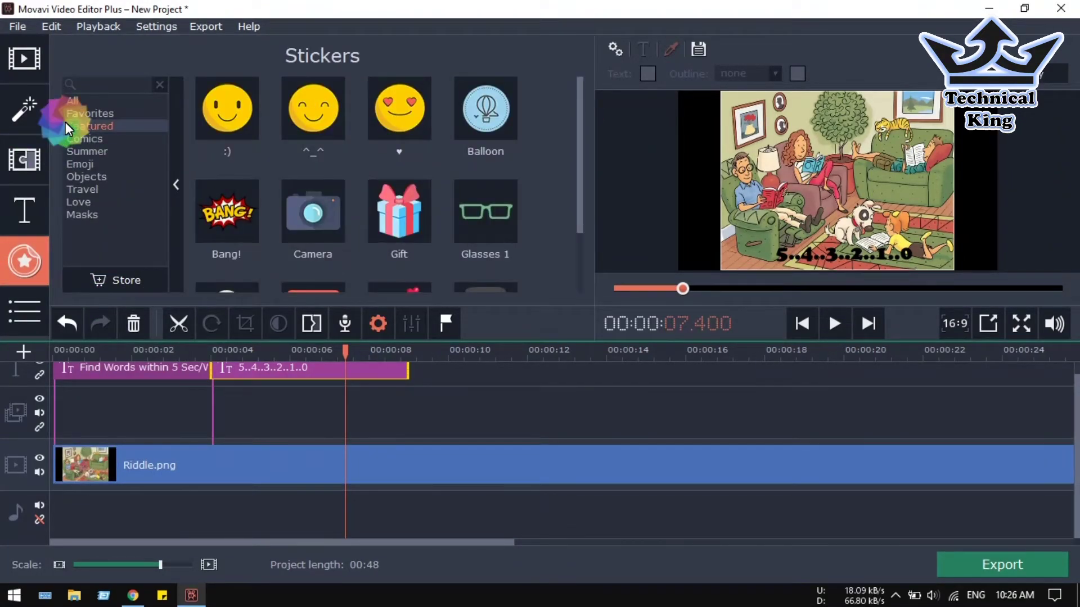
left_click(72, 101)
scroll(287, 206, "down", 3)
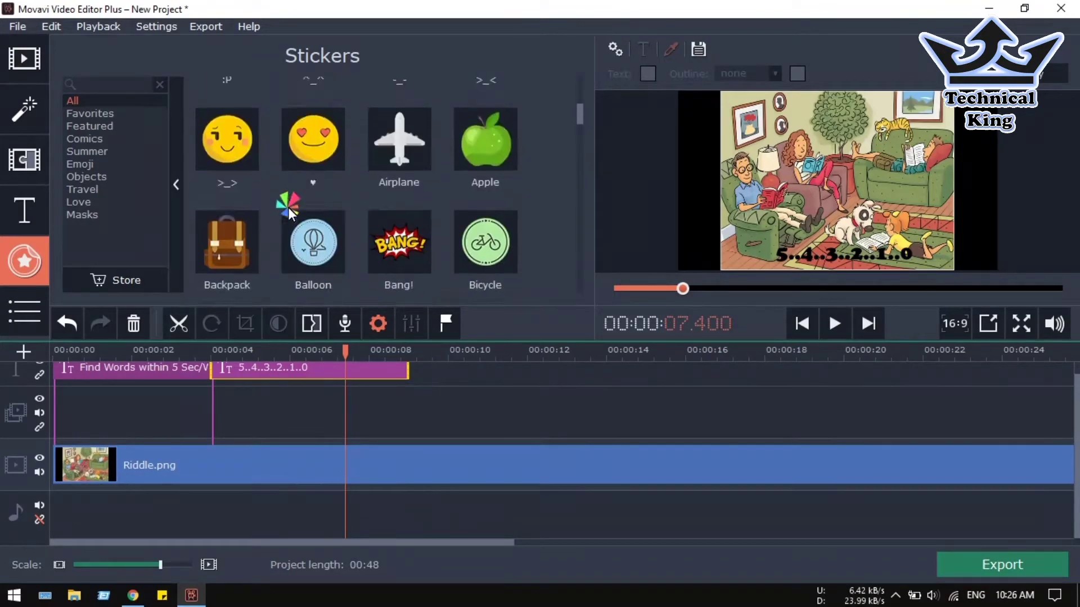
scroll(288, 207, "up", 5)
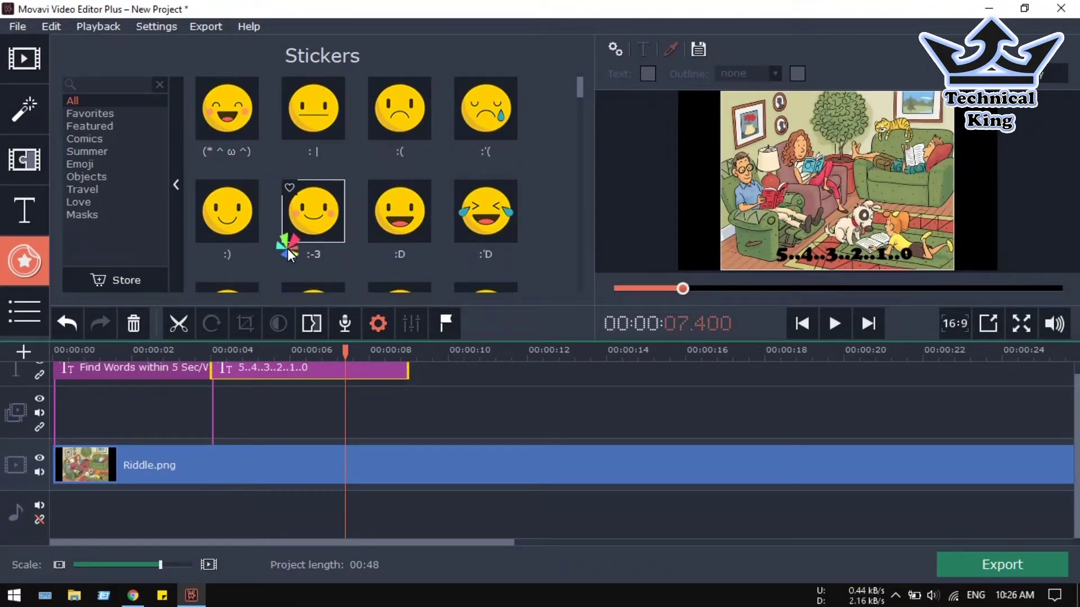
left_click(25, 212)
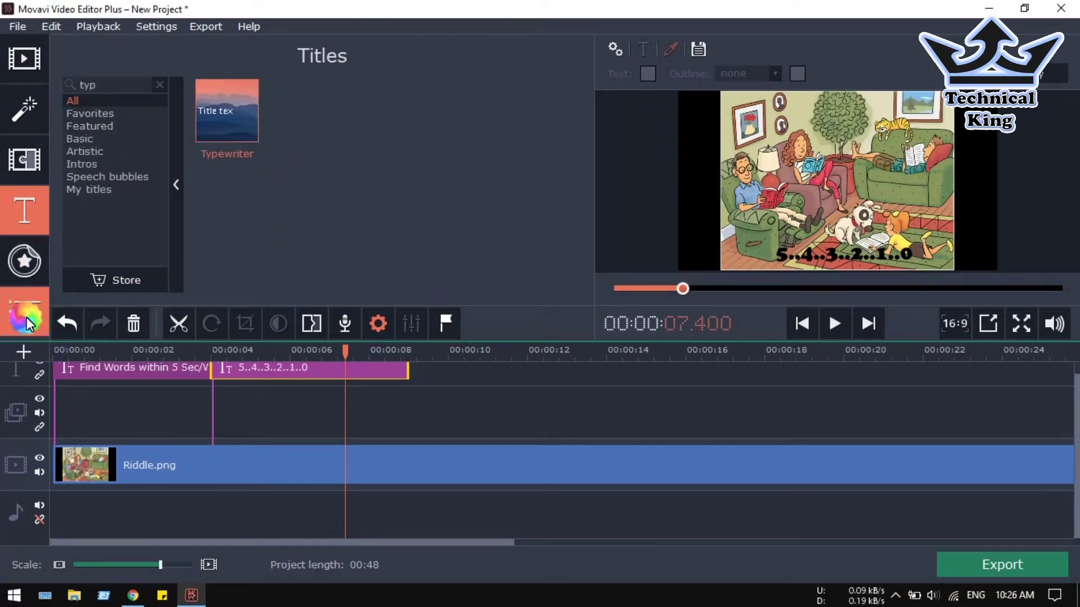
Add the Animated oval callout from the full callout collection directly after the countdown title, at 00:00:09.000.
mouse_move(28, 325)
left_click(97, 310)
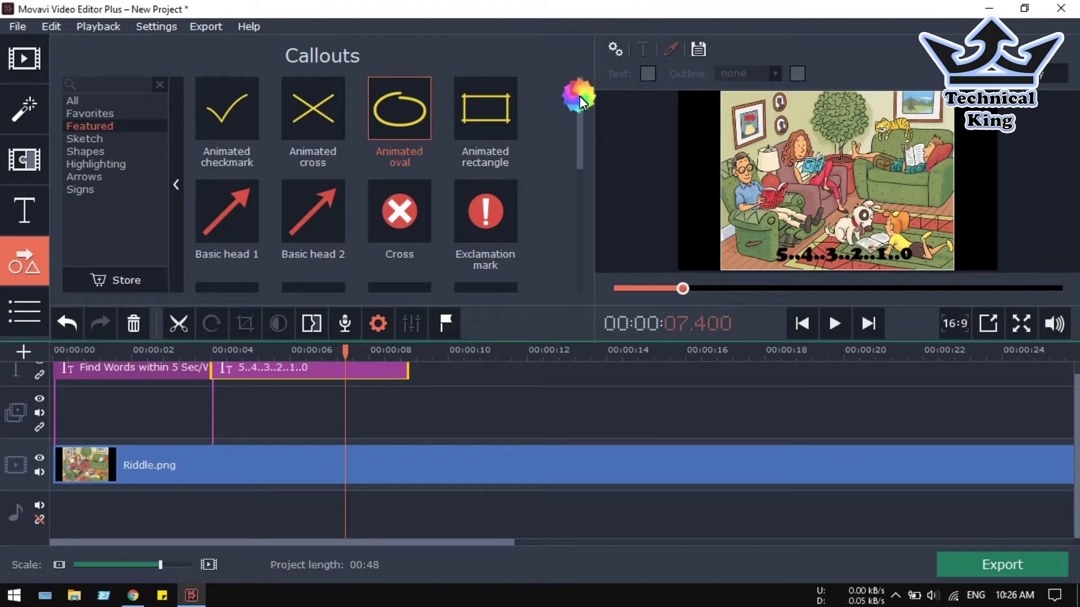
scroll(567, 220, "down", 5)
left_click(136, 99)
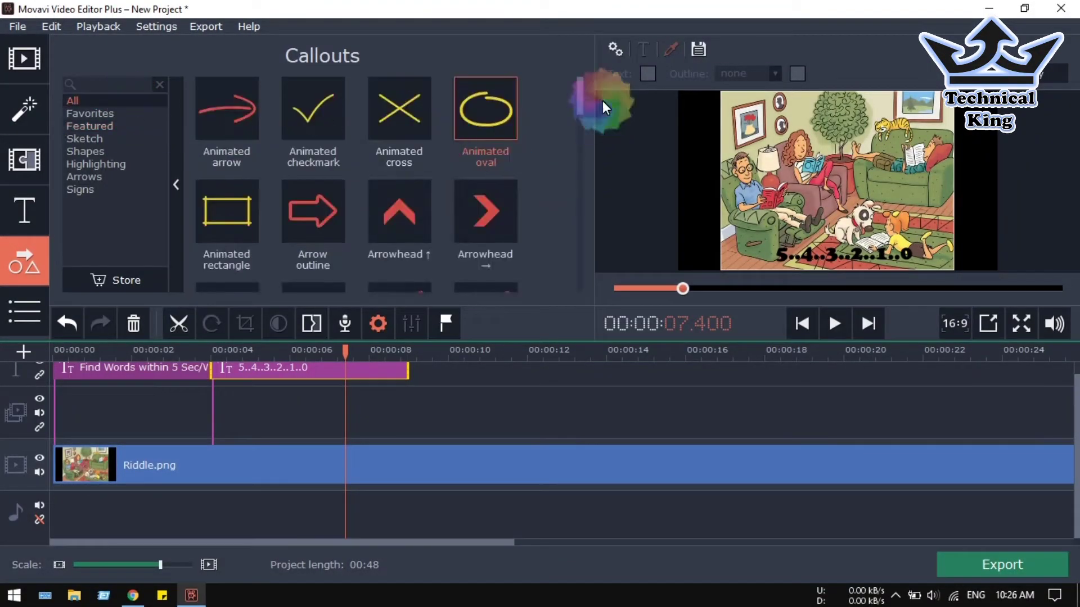
left_click_drag(581, 105, 596, 78)
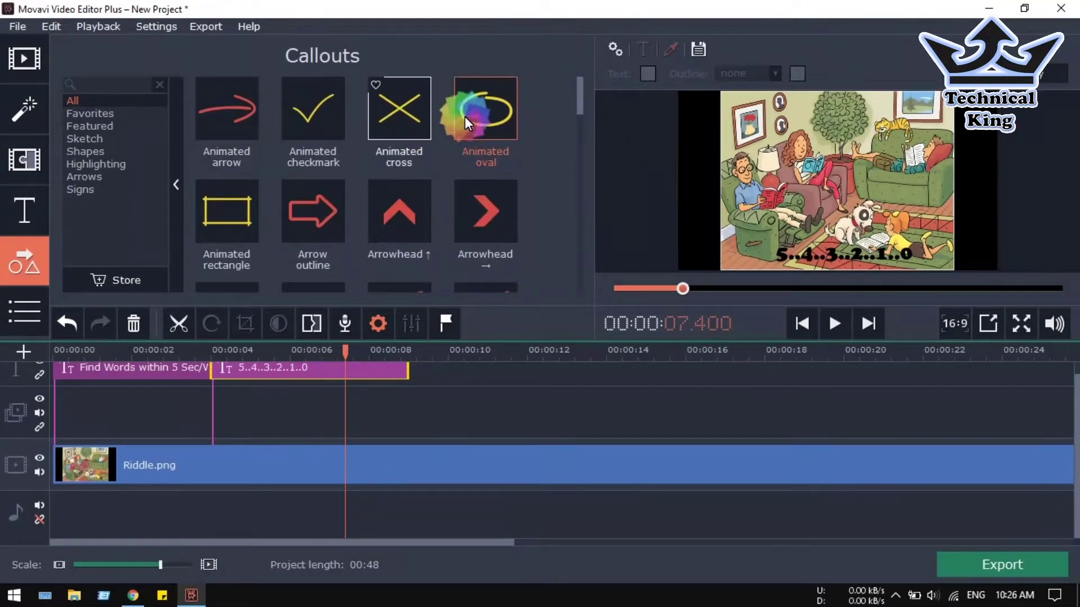
left_click(491, 109)
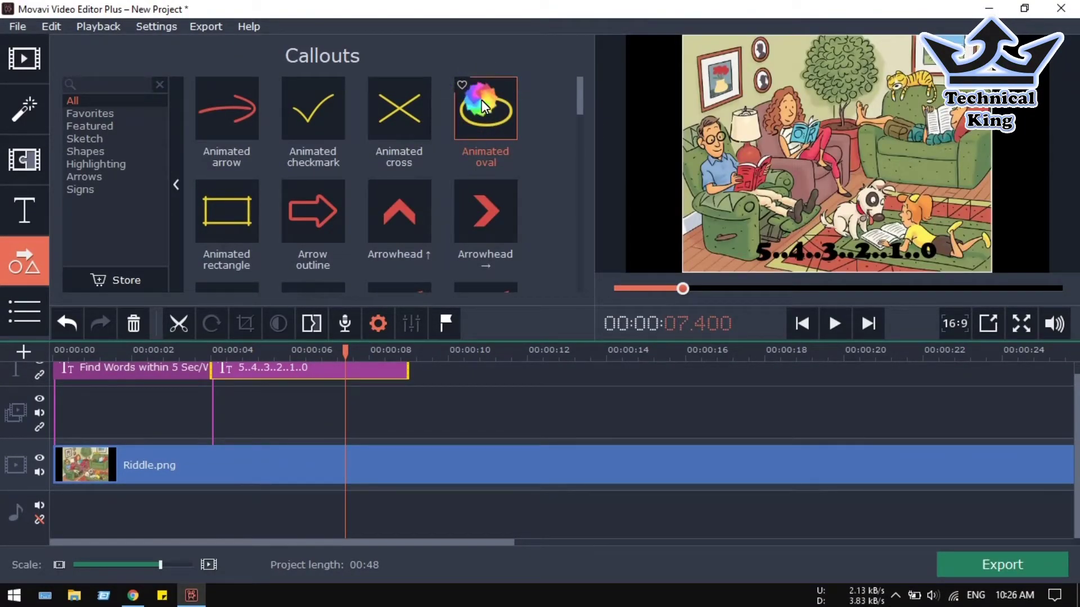
left_click_drag(444, 340, 410, 373)
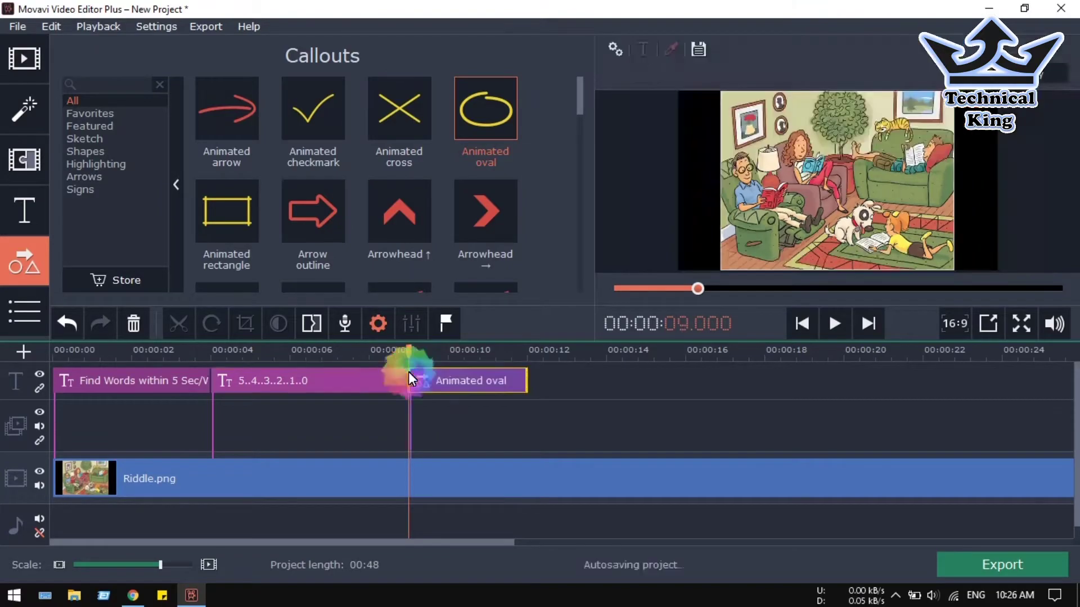
Set the Animated oval callout's duration to 2 seconds.
left_click(474, 382)
left_click(446, 376)
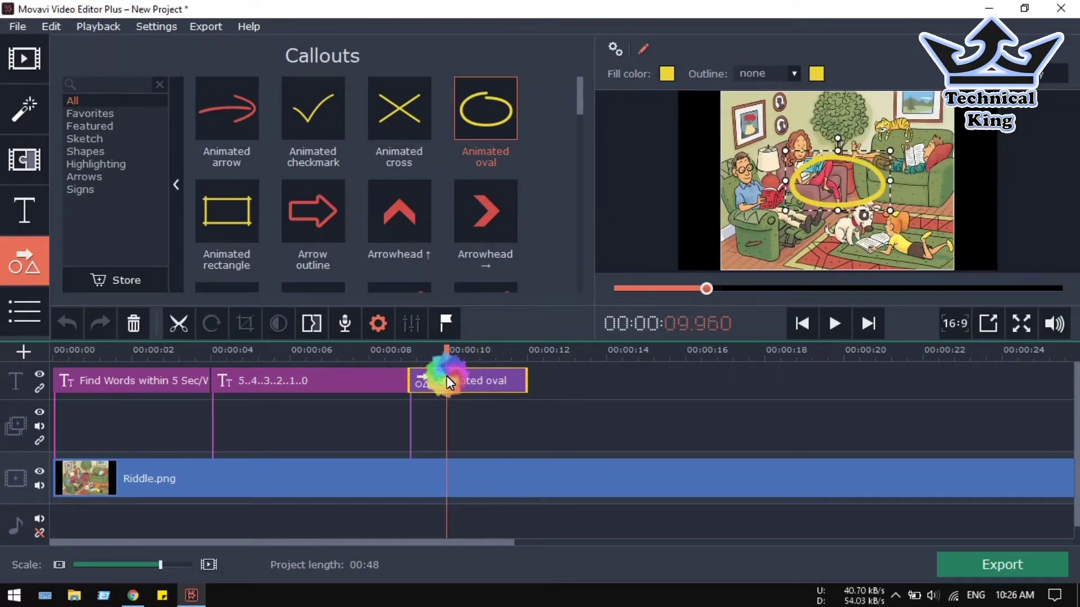
left_click(612, 47)
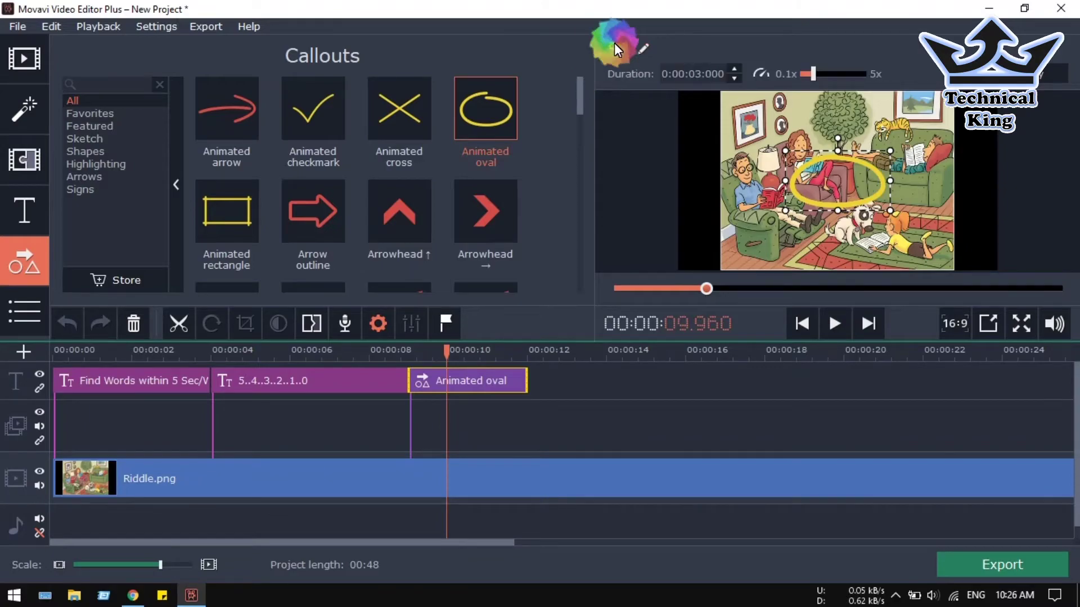
left_click(698, 72)
type("2")
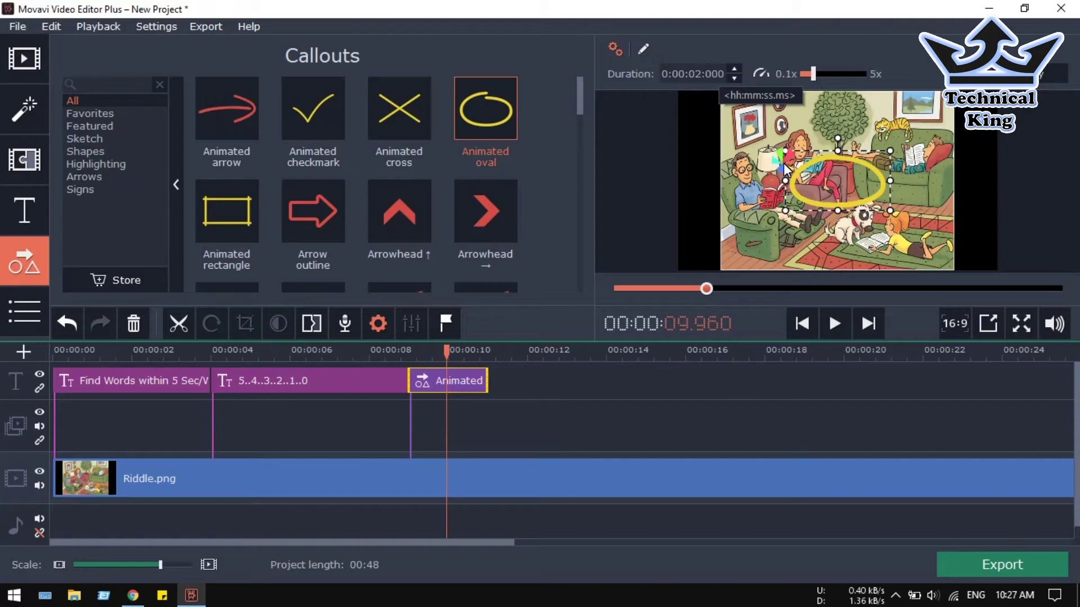
Detach the preview into its own window and maximise it for placing the oval precisely.
left_click(841, 183)
left_click(819, 153)
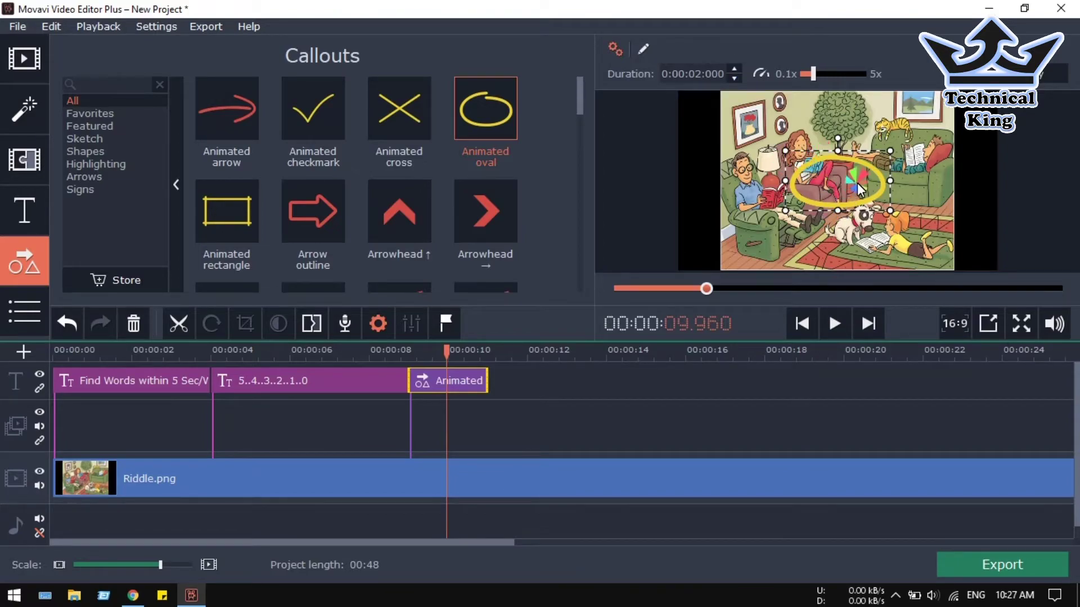
left_click(938, 267)
left_click(990, 327)
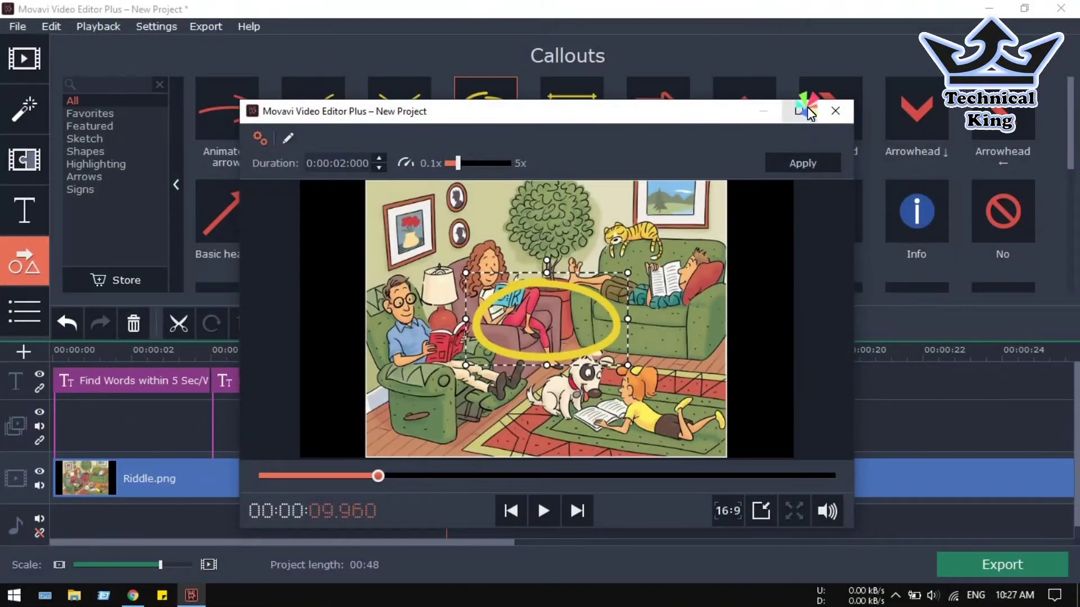
left_click(808, 110)
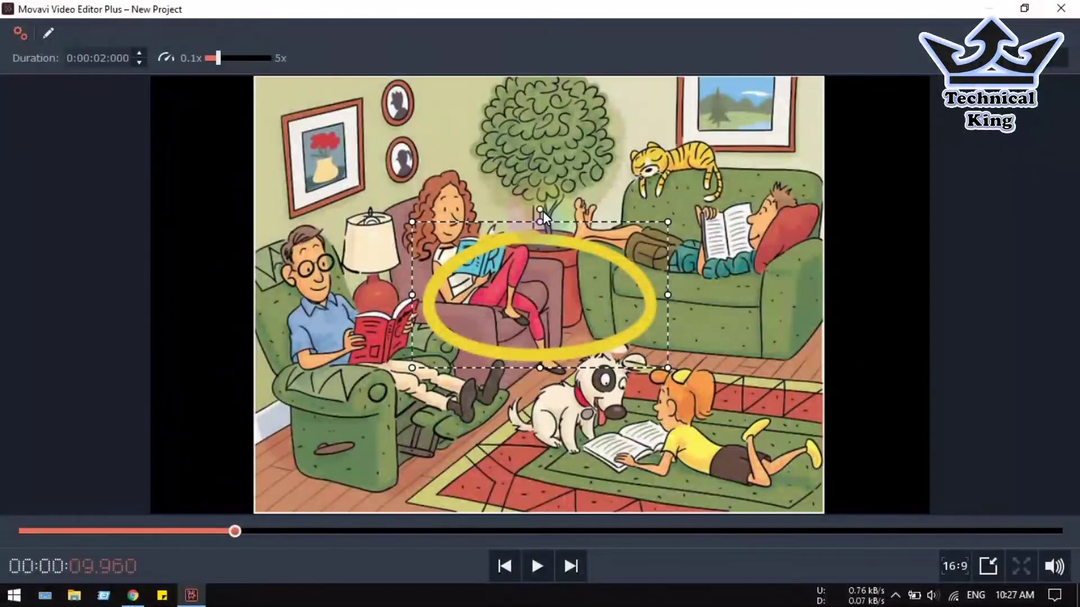
Tilt the animated oval slightly clockwise, shrink it and fit it around the woman's blue book.
left_click_drag(543, 215, 567, 219)
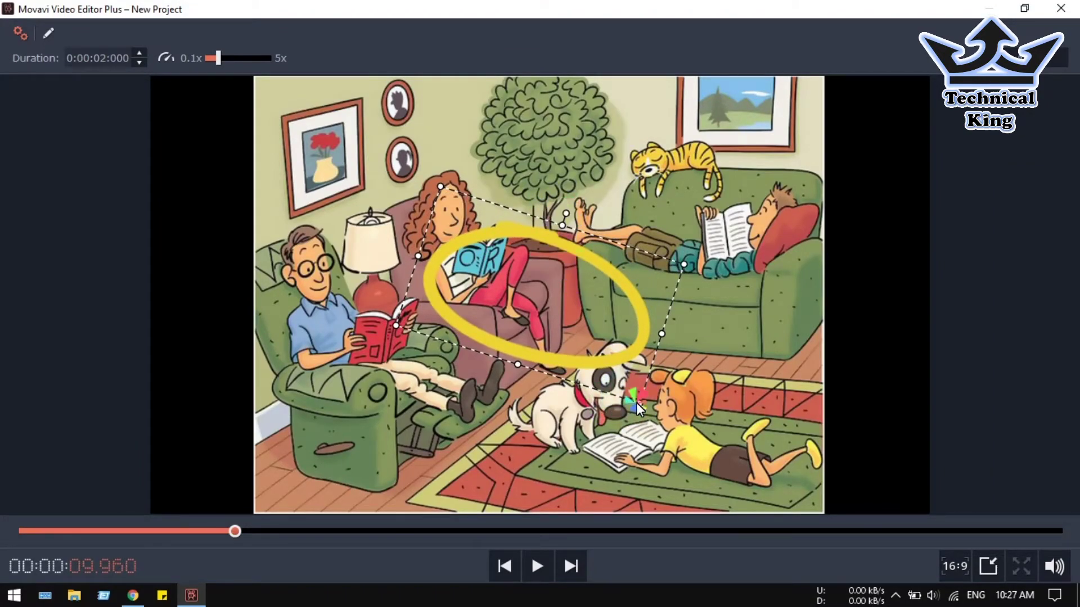
left_click_drag(637, 403, 569, 340)
left_click_drag(487, 236, 453, 229)
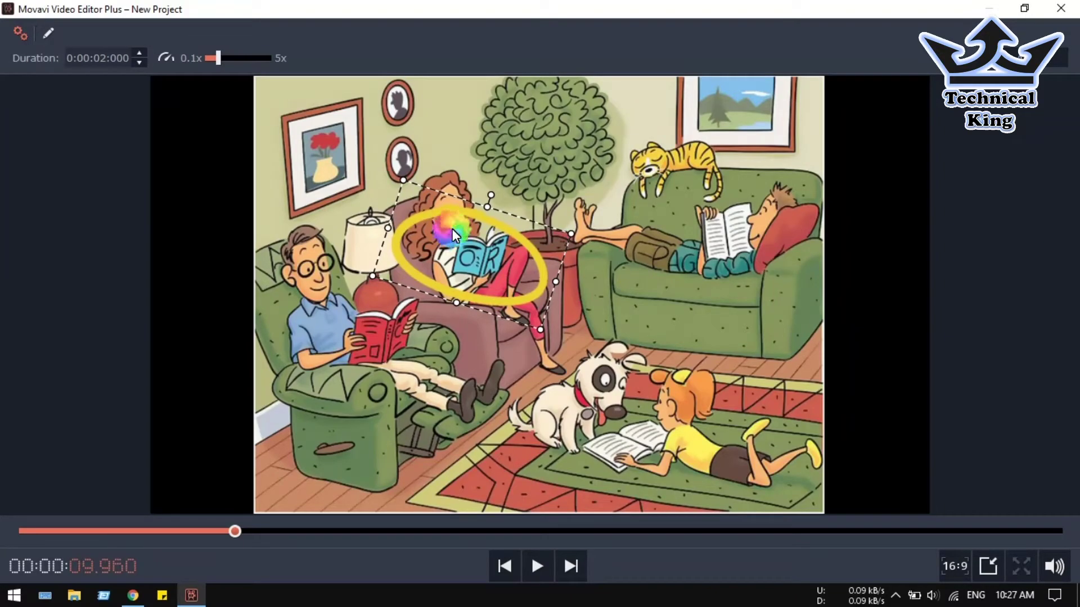
left_click_drag(492, 196, 487, 197)
left_click_drag(480, 262, 480, 259)
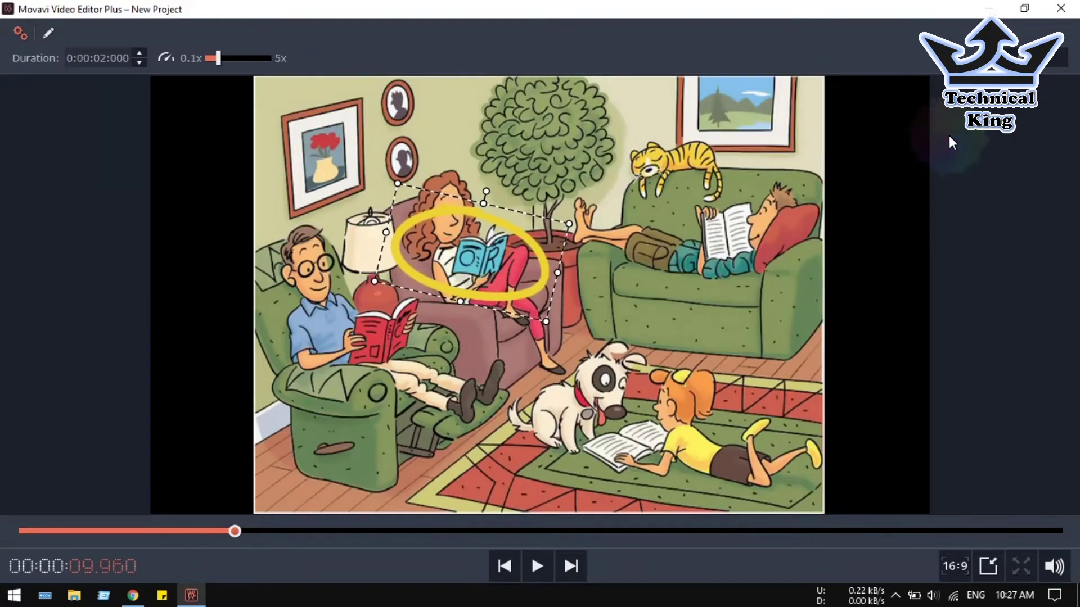
Raise the oval's animation speed close to the 5x maximum, apply the callout edits and dock the preview back into the main window.
left_click(235, 94)
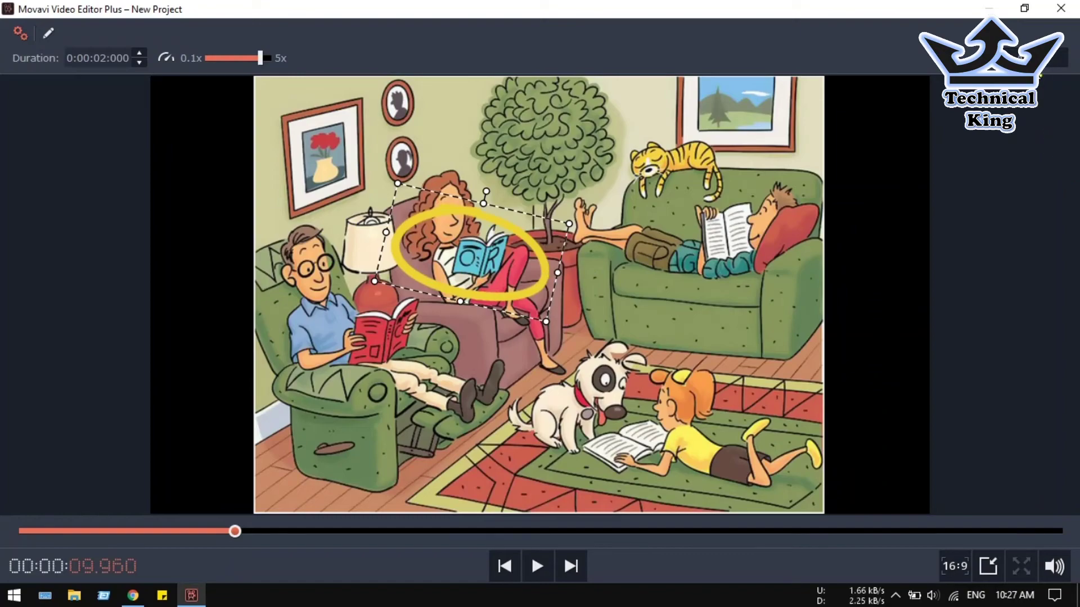
left_click(1049, 58)
left_click(990, 566)
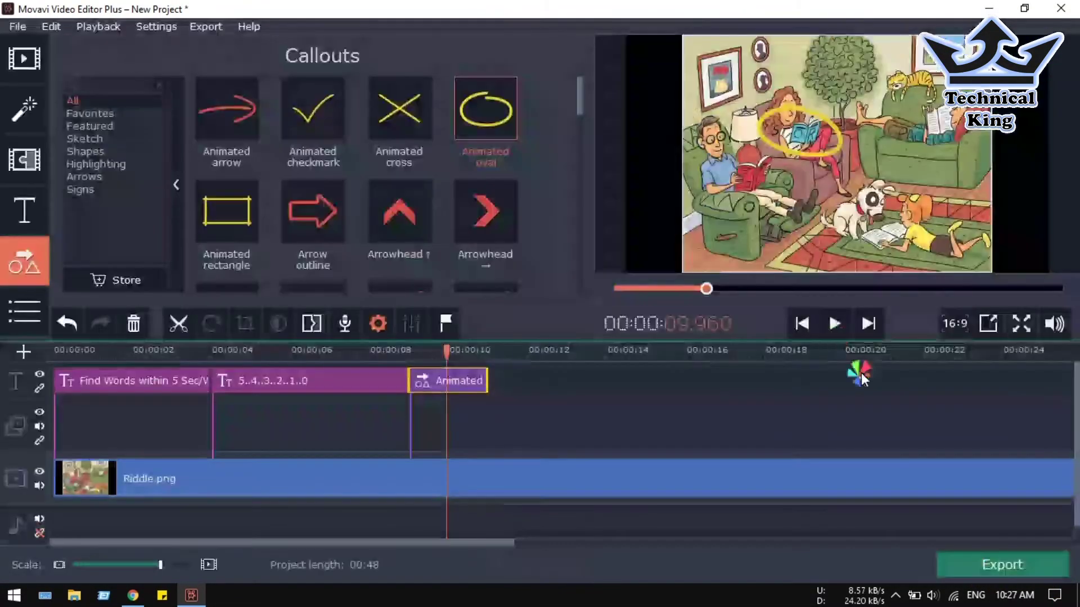
left_click(716, 250)
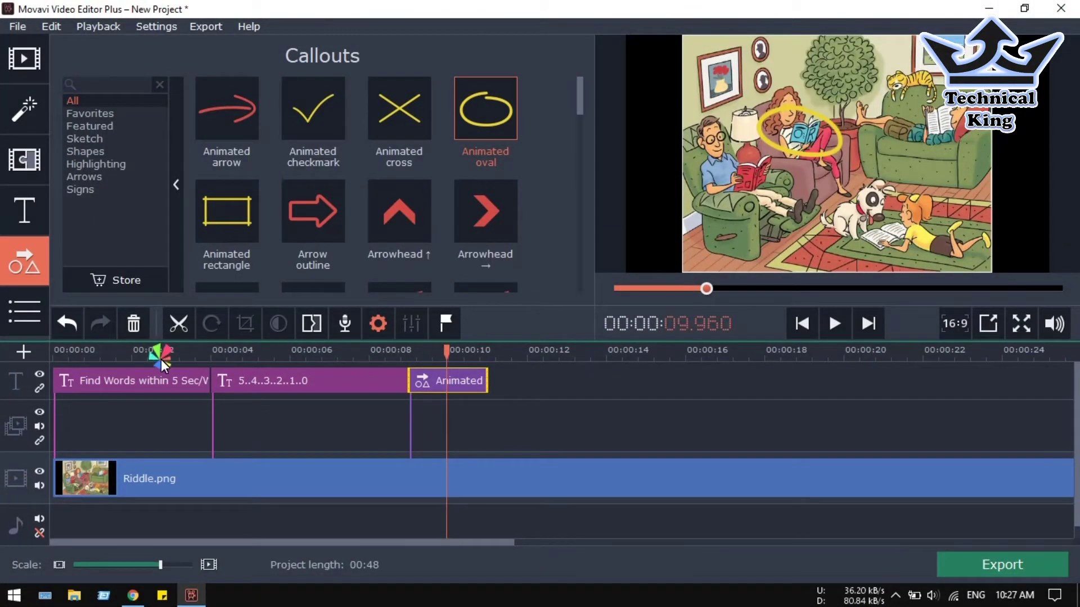
Open the countdown title's properties to examine its duration, animation speed and placement.
left_click(174, 351)
left_click(279, 372)
left_click(280, 383)
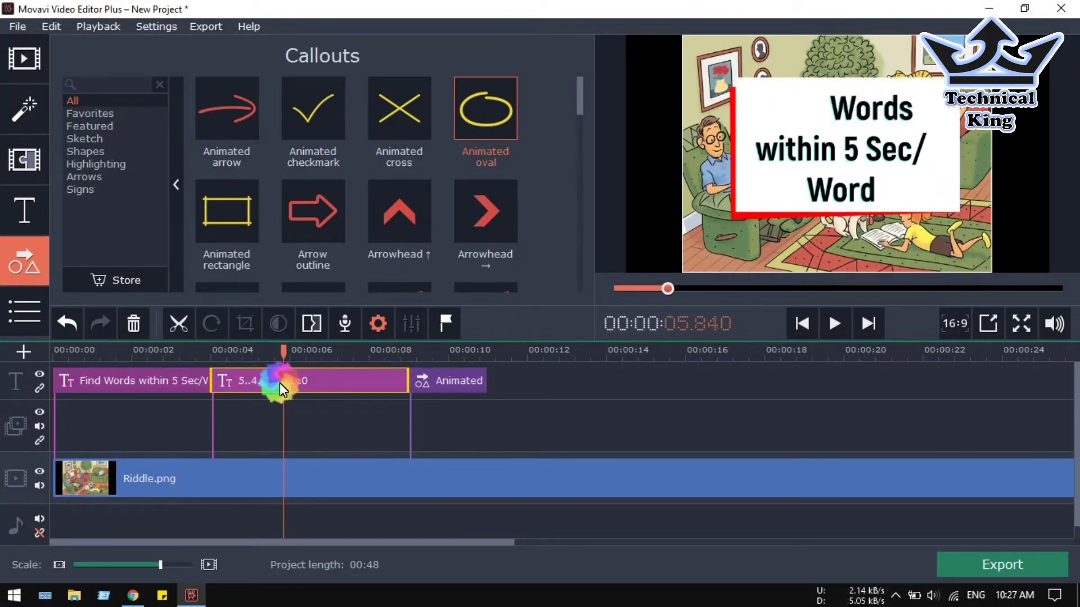
left_click(287, 377)
double_click(286, 378)
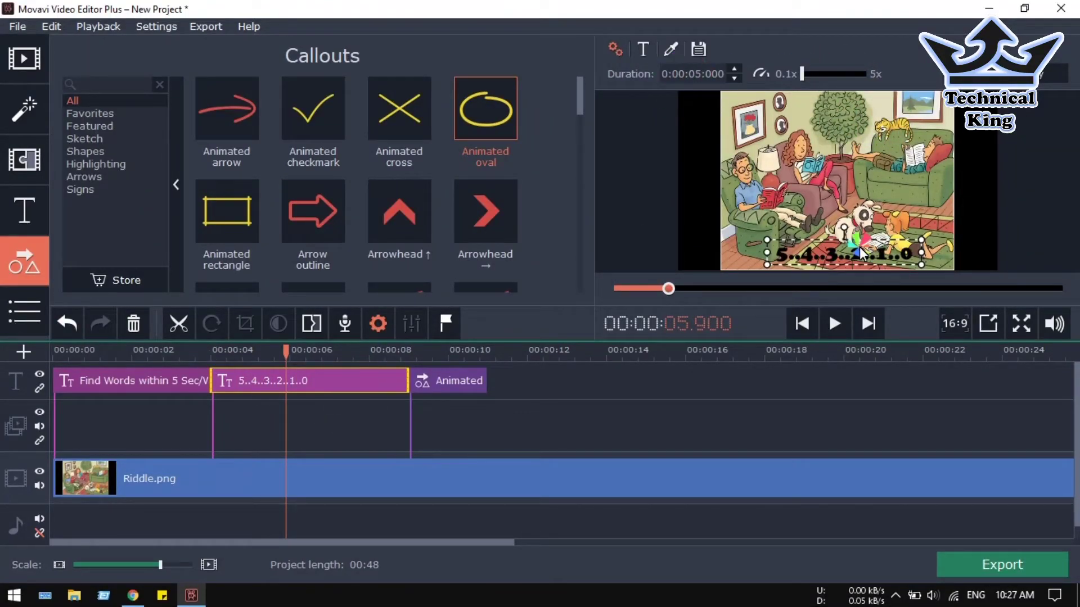
Raise the opening Find Words title's animation speed to the 5x maximum.
left_click(179, 364)
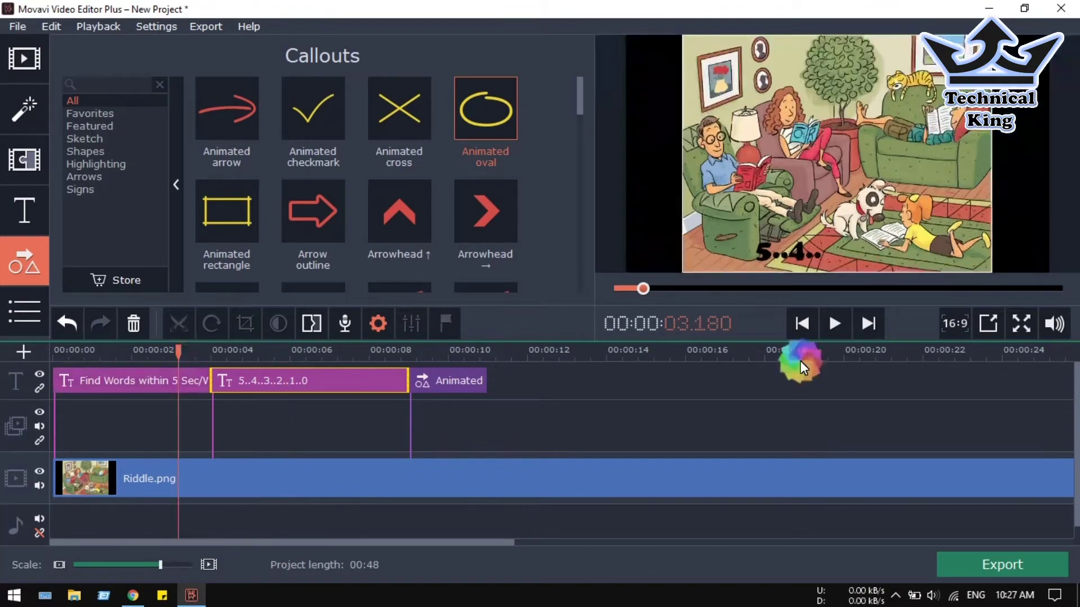
left_click(114, 363)
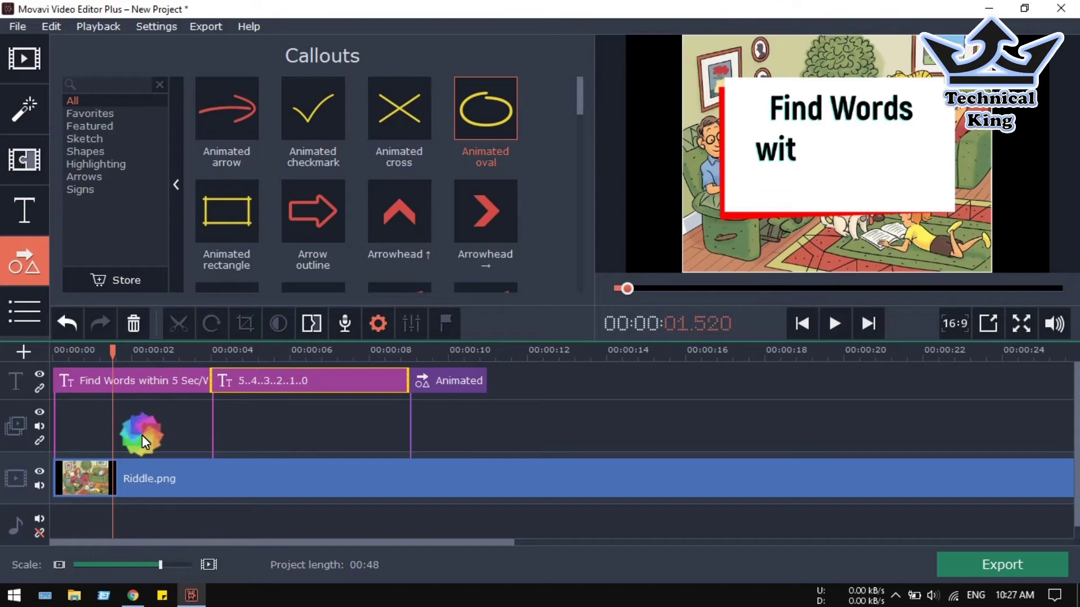
left_click(115, 374)
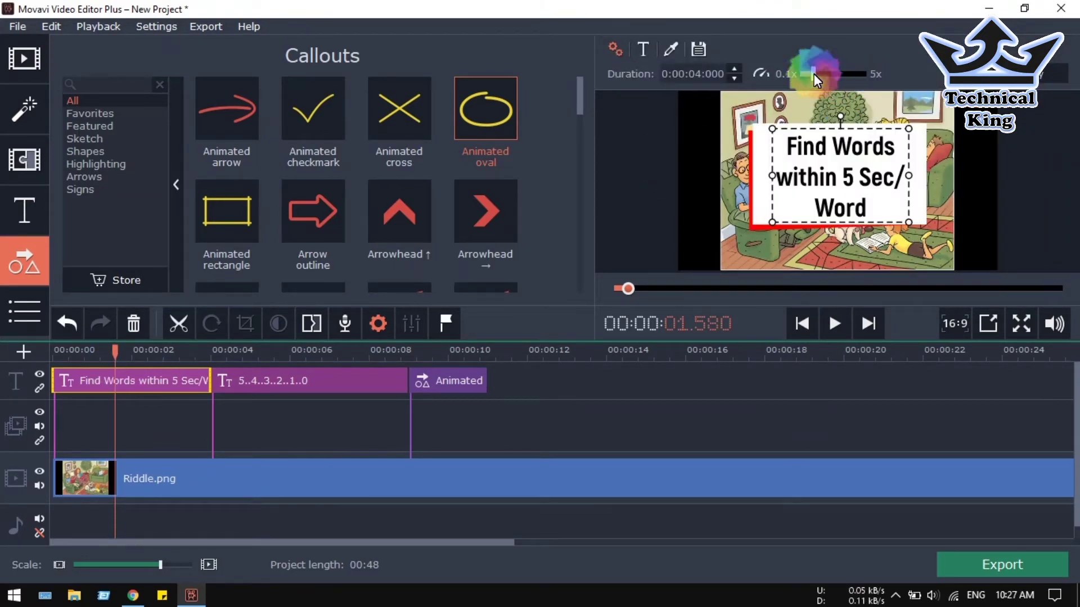
Play the project from the start to check the opening title, countdown and oval animation.
left_click_drag(116, 353, 9, 357)
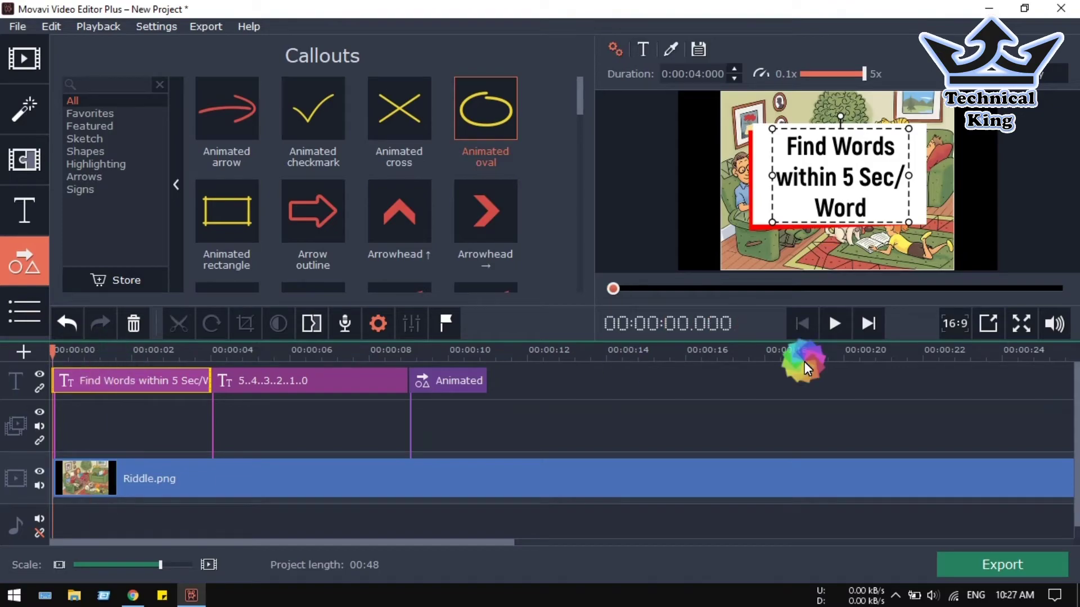
left_click(837, 333)
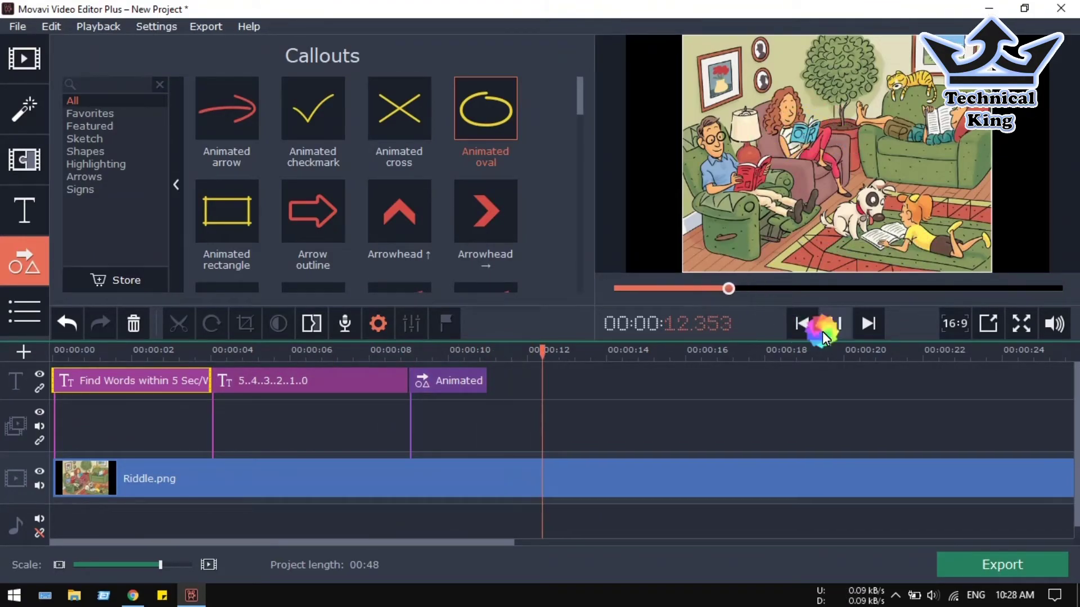
left_click(835, 323)
Copy the countdown title and oval callout together and paste them directly after the first oval, at 00:00:11.000.
left_click(325, 369)
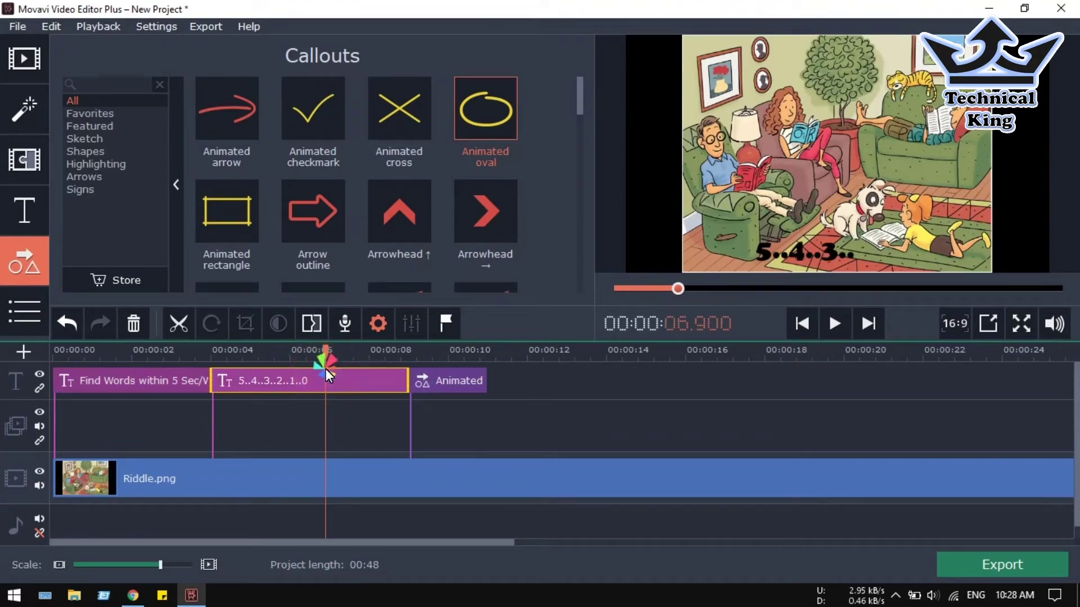
left_click(439, 383)
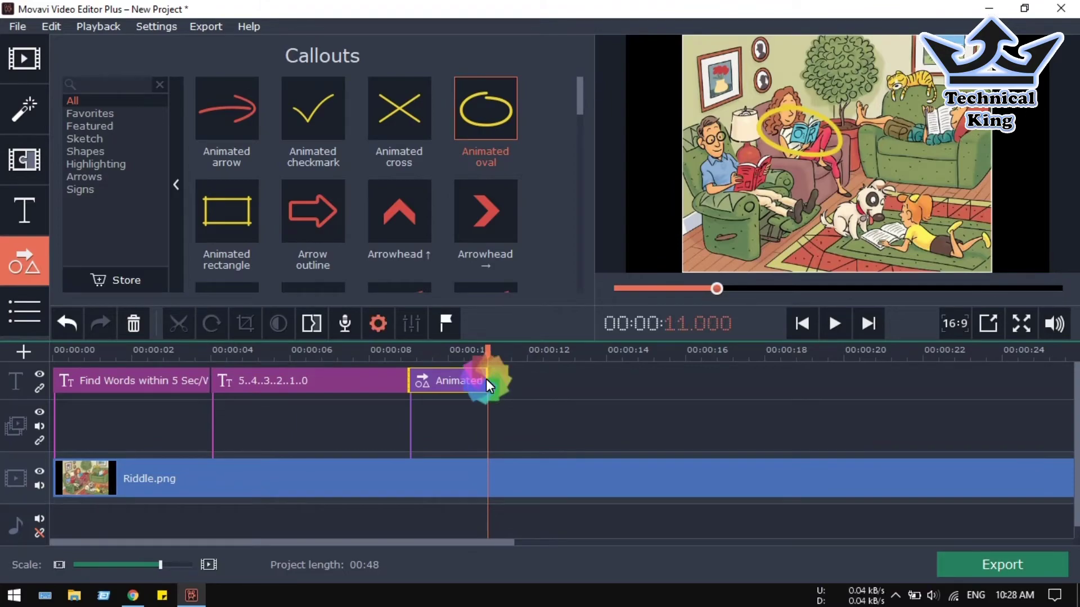
left_click(602, 382)
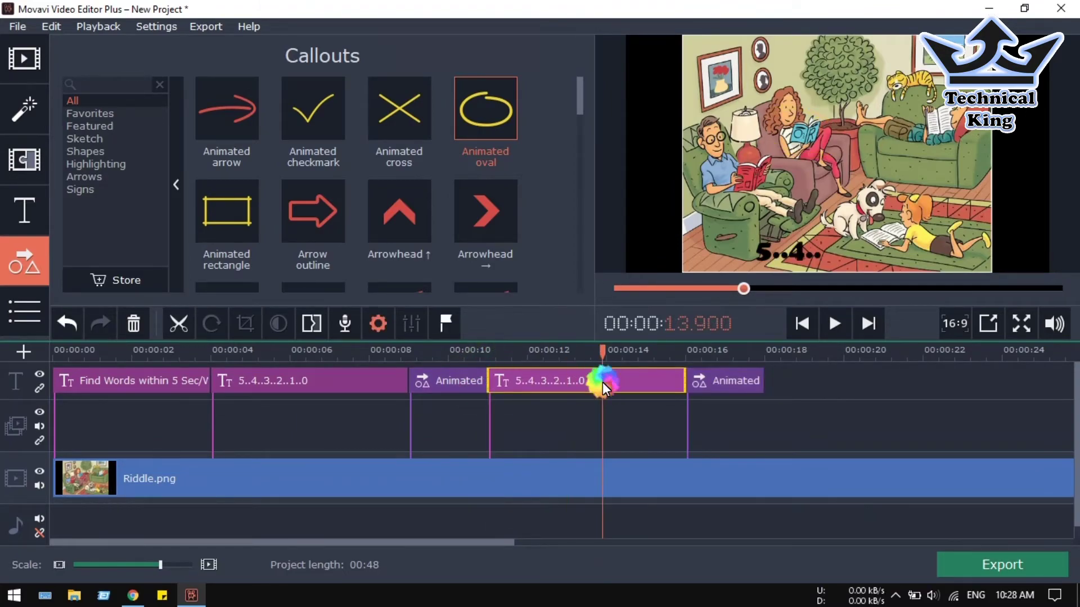
left_click(633, 382)
Move the second oval callout down onto the man's legs and green armchair.
left_click(732, 381)
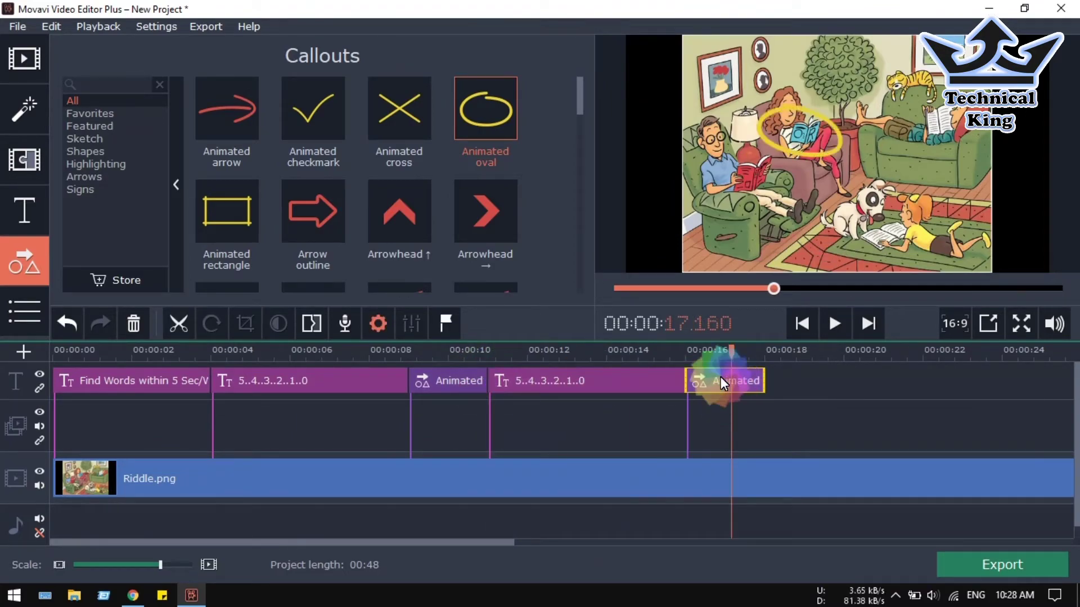
left_click(728, 380)
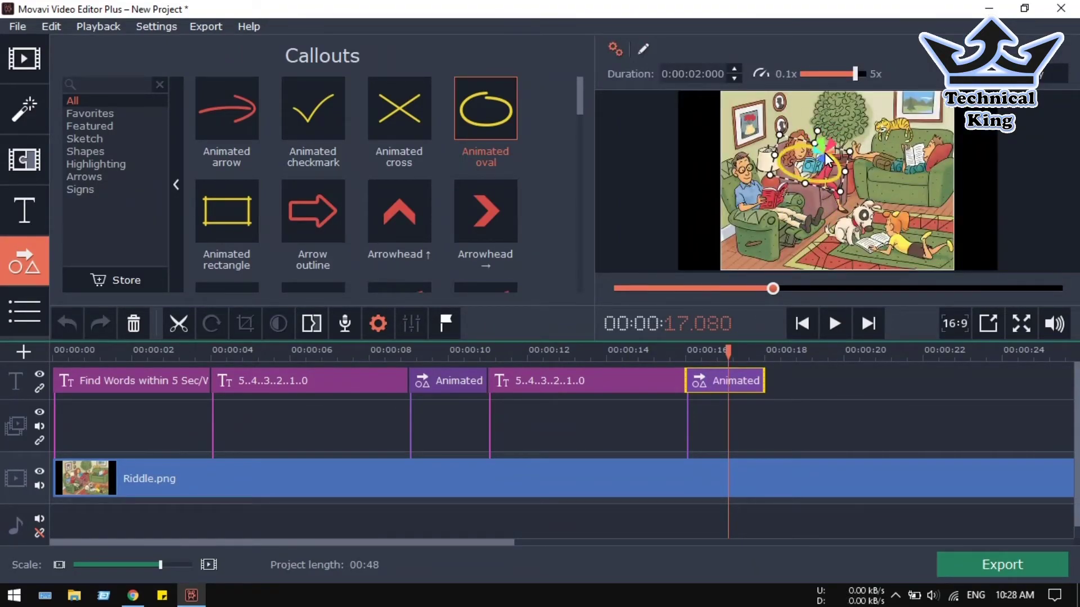
left_click_drag(821, 148, 828, 232)
left_click_drag(787, 189, 790, 220)
left_click(788, 222)
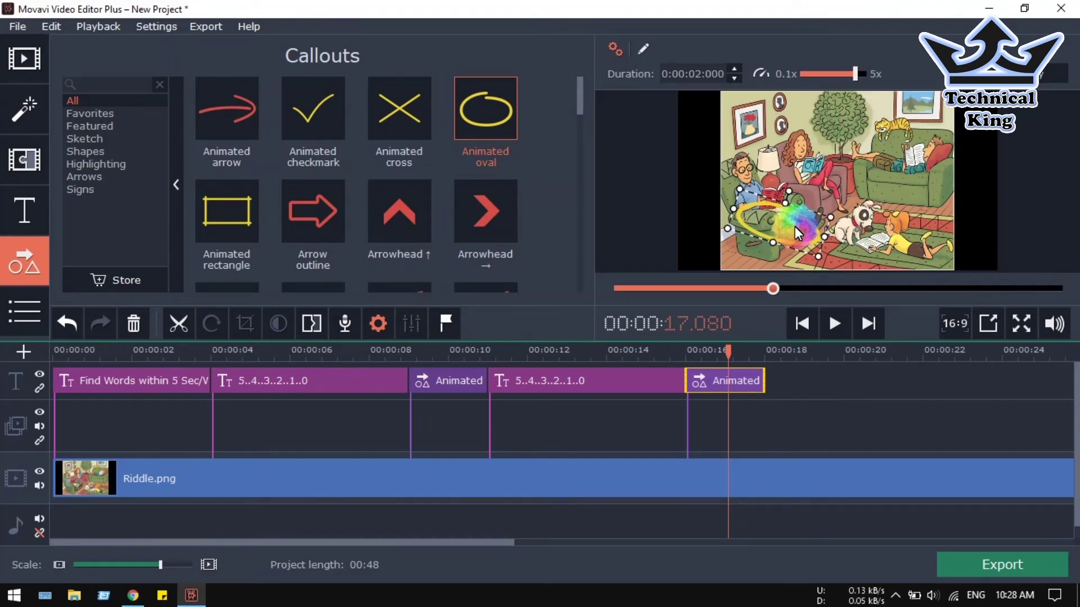
Set the second oval's fill colour to dark blue #1c0c4f after trying red.
left_click(642, 50)
left_click(668, 79)
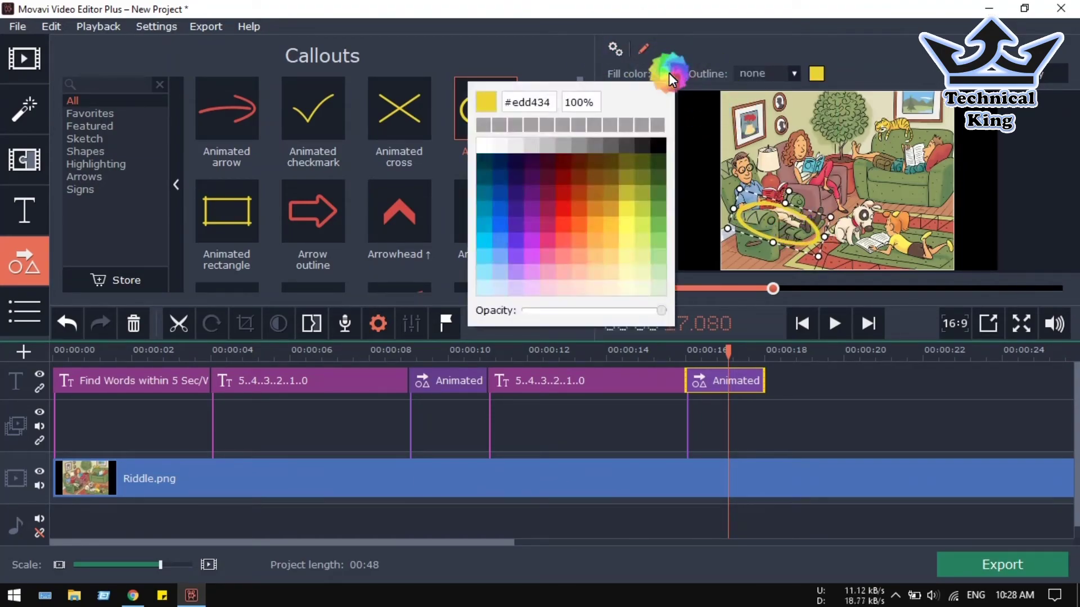
left_click(560, 198)
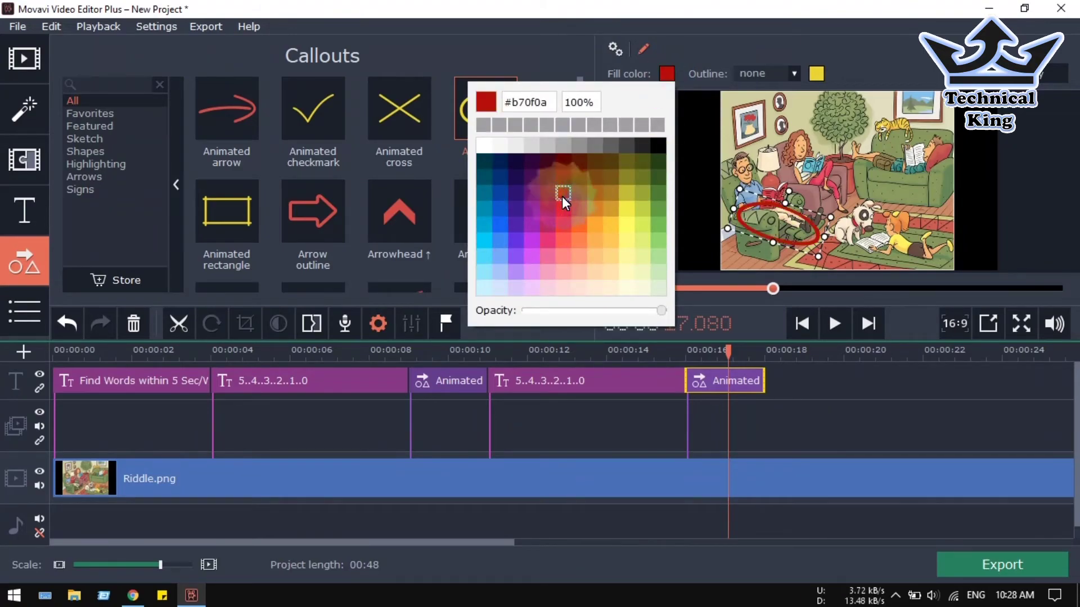
left_click(517, 185)
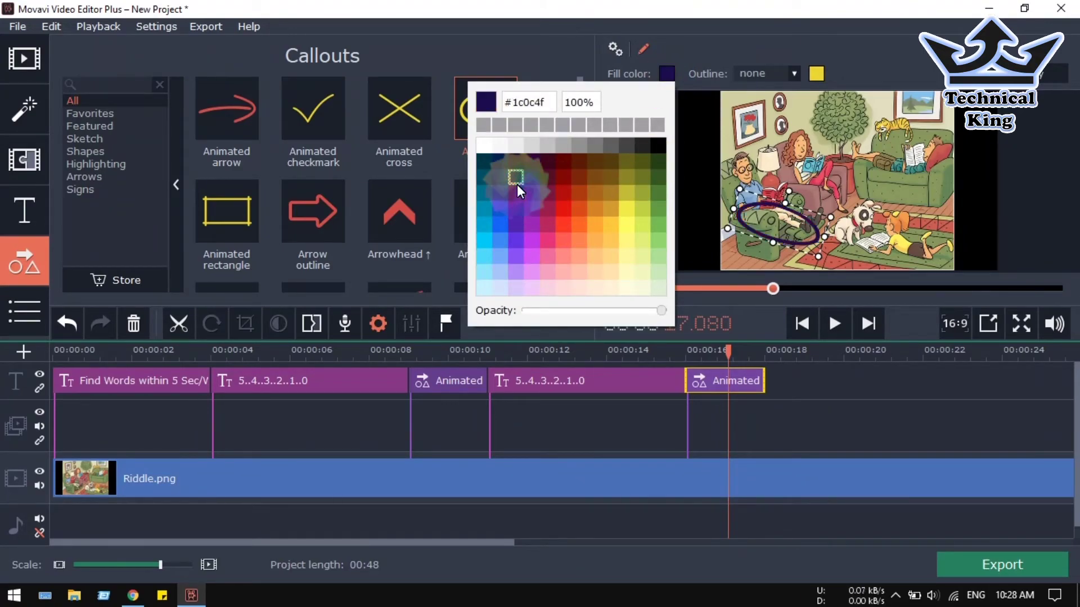
Play the timeline from just before the first oval to check both ovals and the second countdown.
left_click(428, 358)
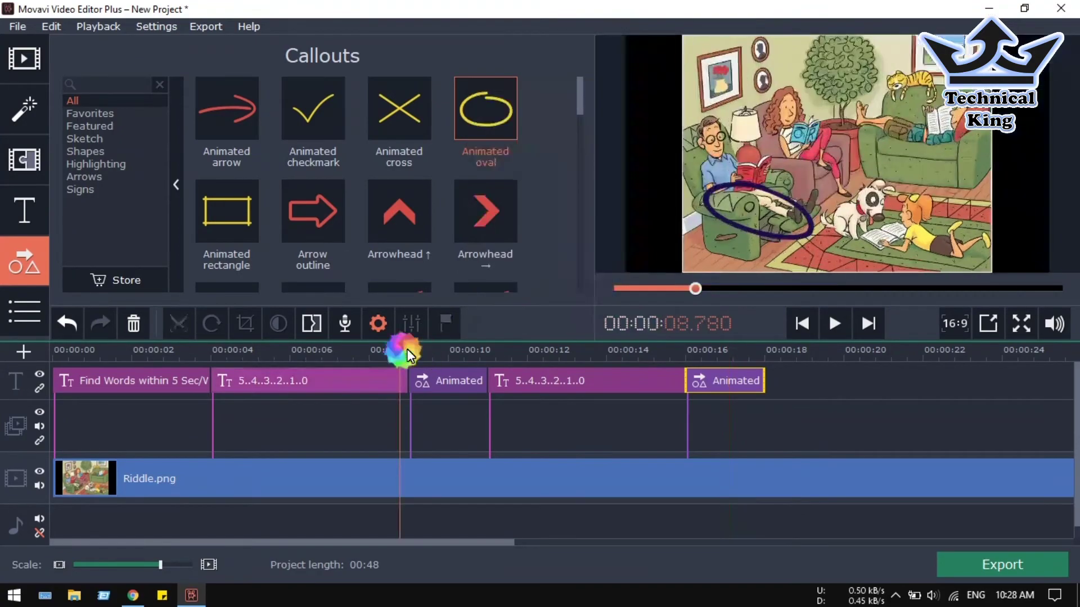
left_click(837, 321)
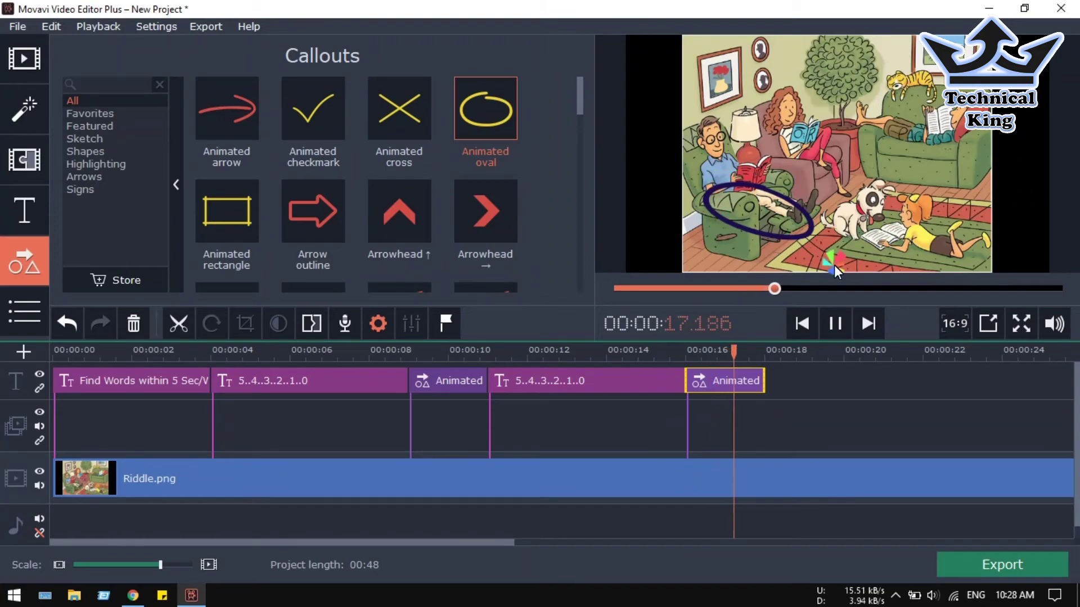
left_click(837, 325)
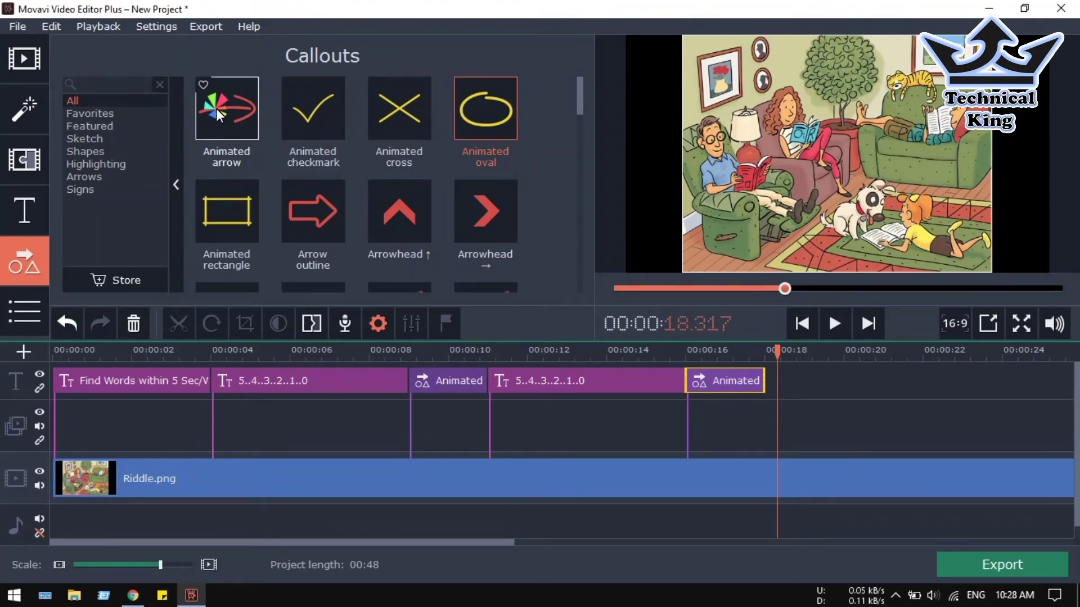
Add an Animated arrow callout directly after the second oval and set its fill colour to black #000000.
left_click_drag(216, 109, 766, 373)
left_click(814, 388)
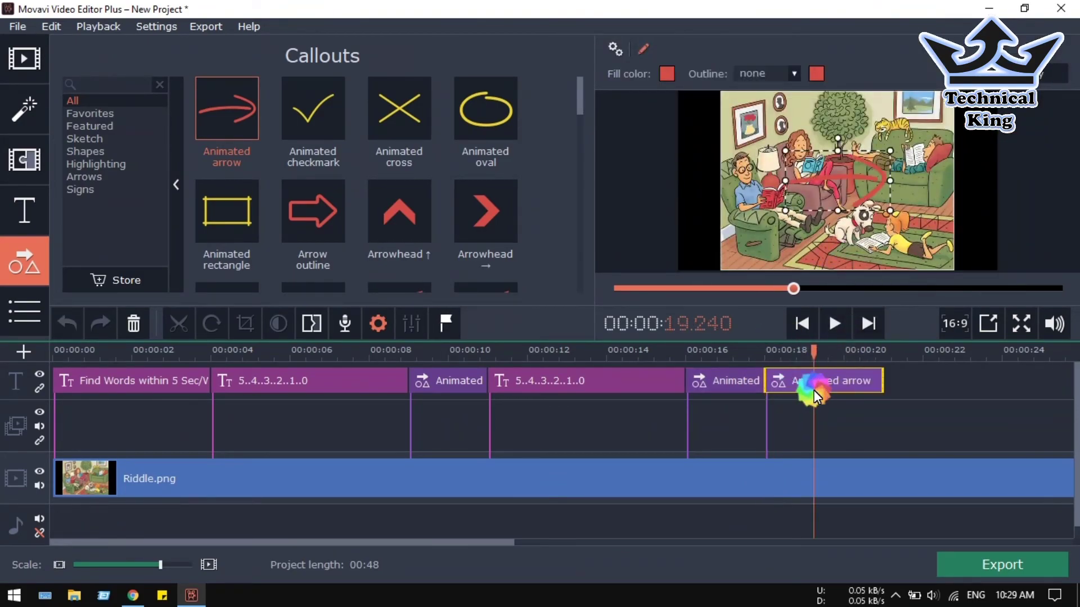
left_click(855, 185)
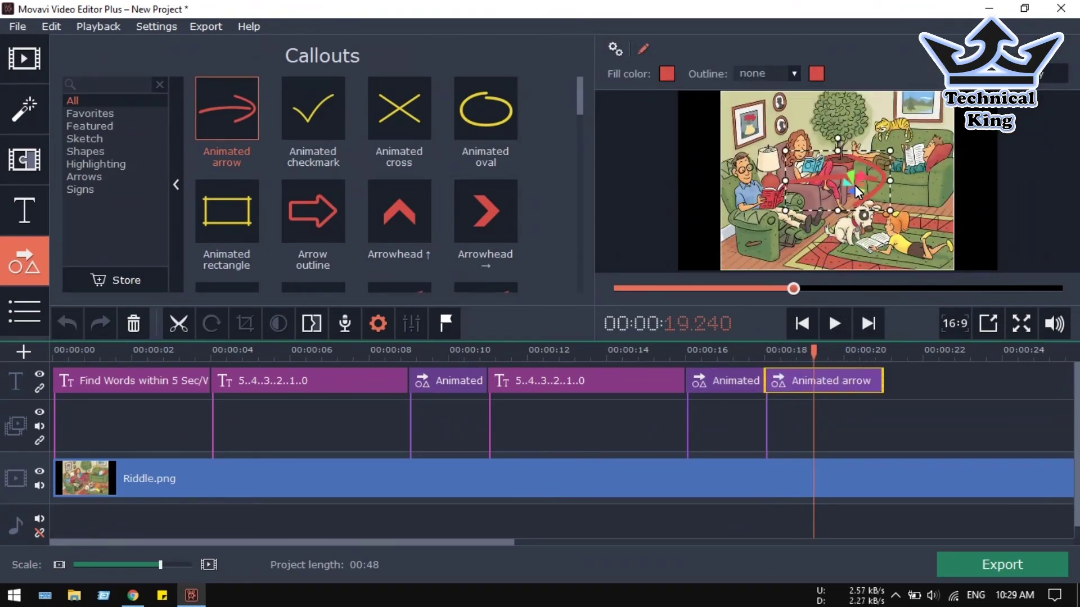
left_click(666, 72)
left_click(658, 146)
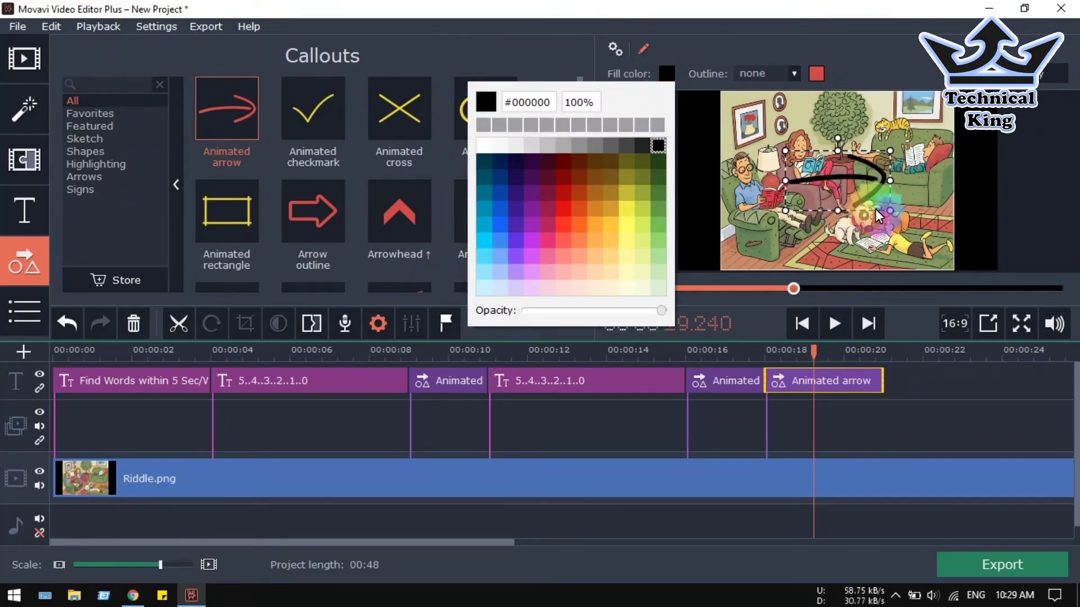
Tilt the animated arrow counterclockwise and shrink it so it points up towards the green sofa.
left_click(838, 138)
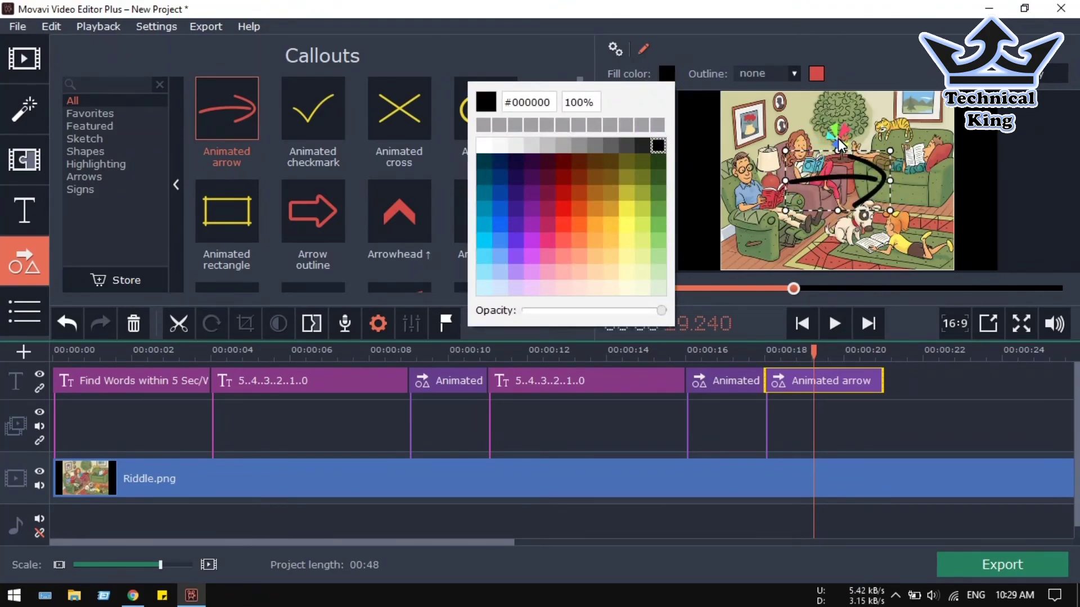
left_click(848, 188)
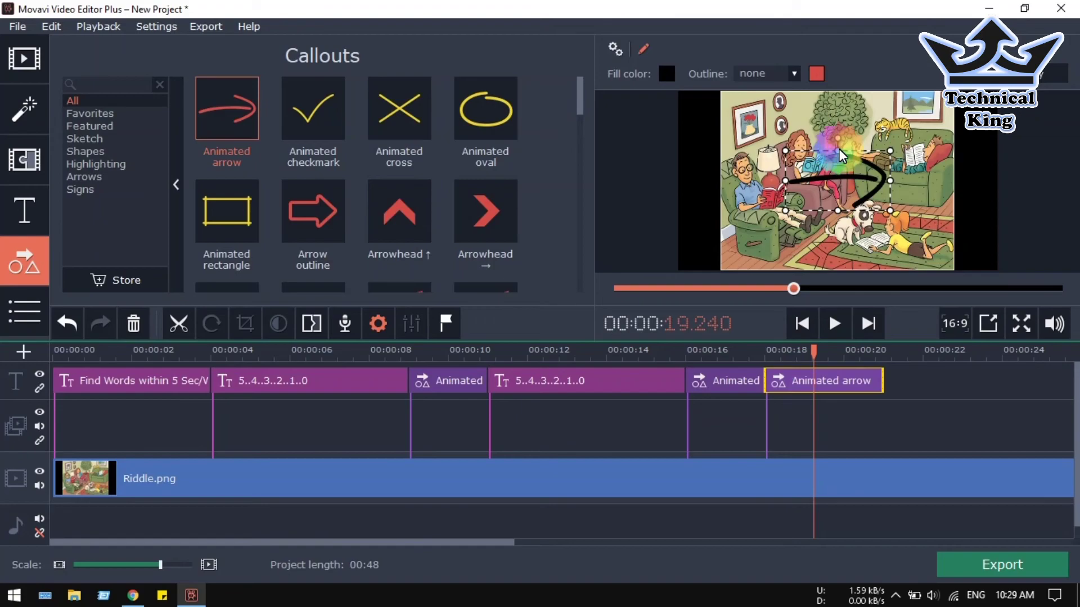
left_click_drag(839, 150, 844, 194)
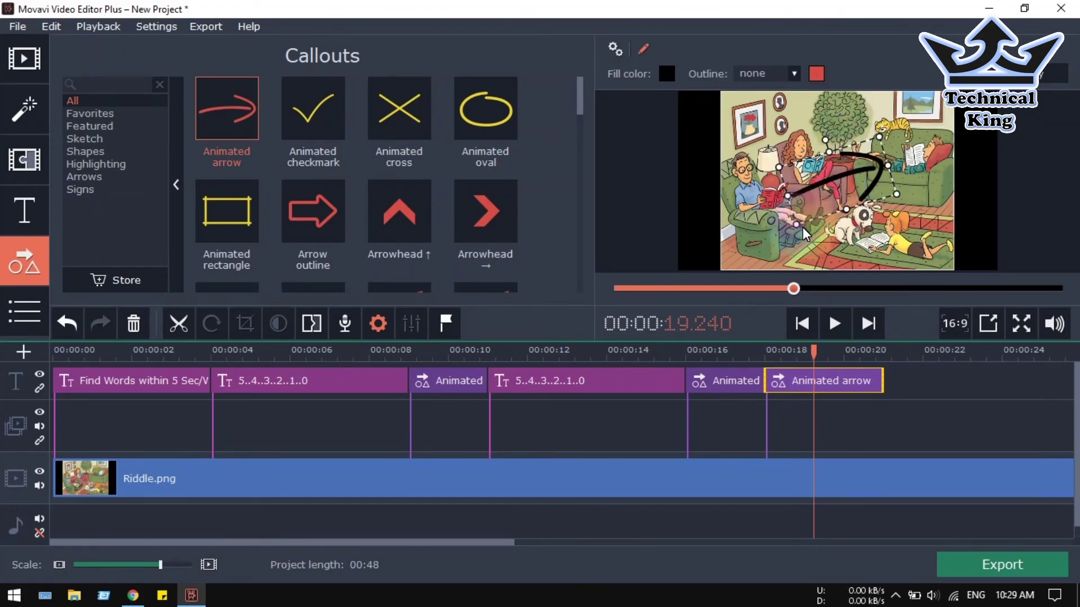
left_click_drag(803, 227, 865, 181)
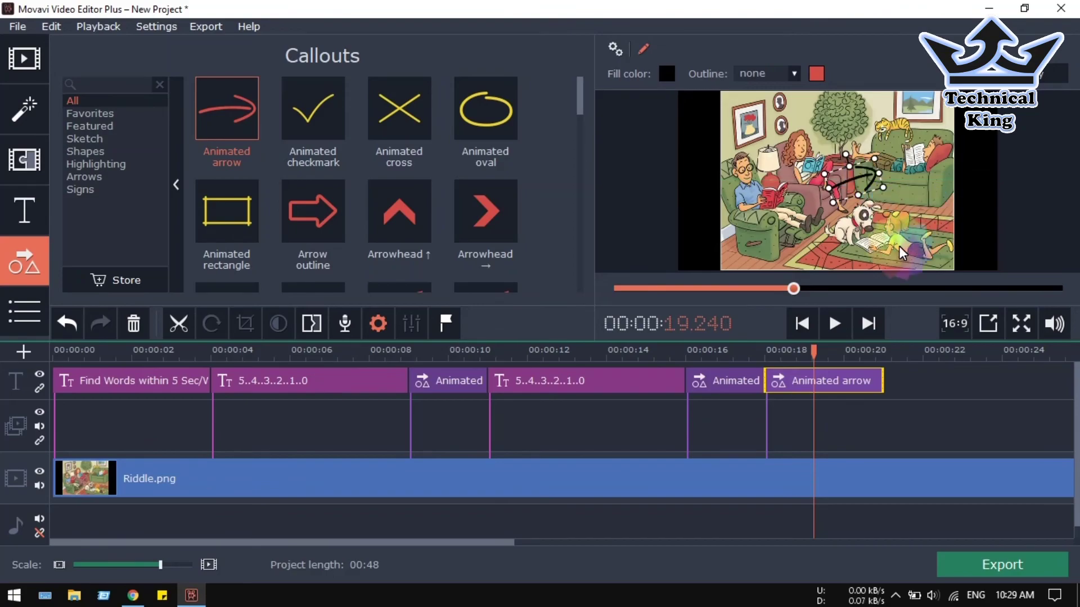
Play the timeline from just before the arrow callout to check its animation.
left_click(761, 366)
left_click(750, 356)
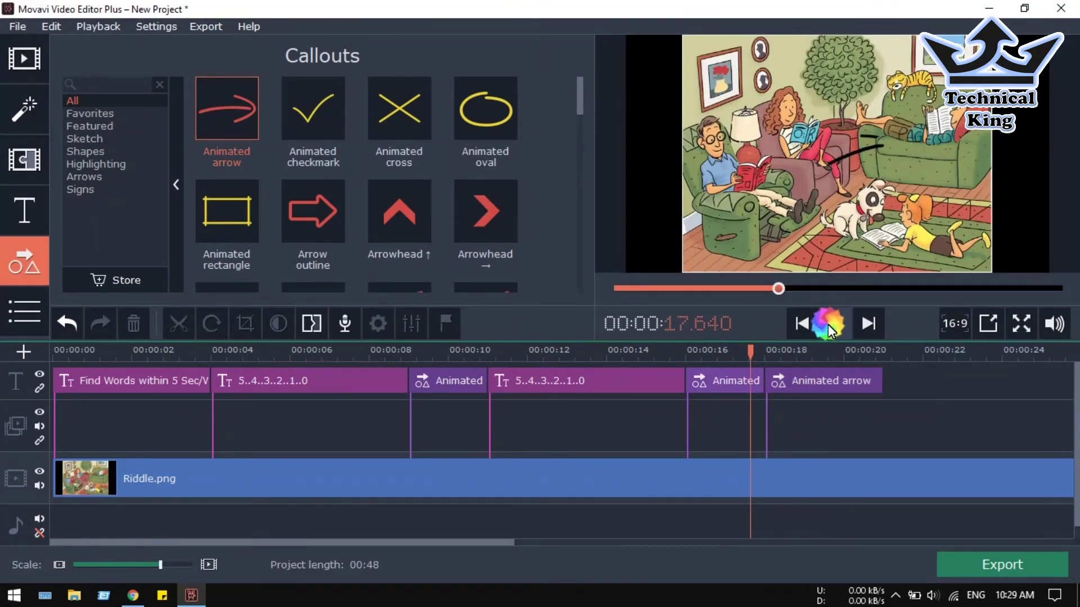
left_click(828, 325)
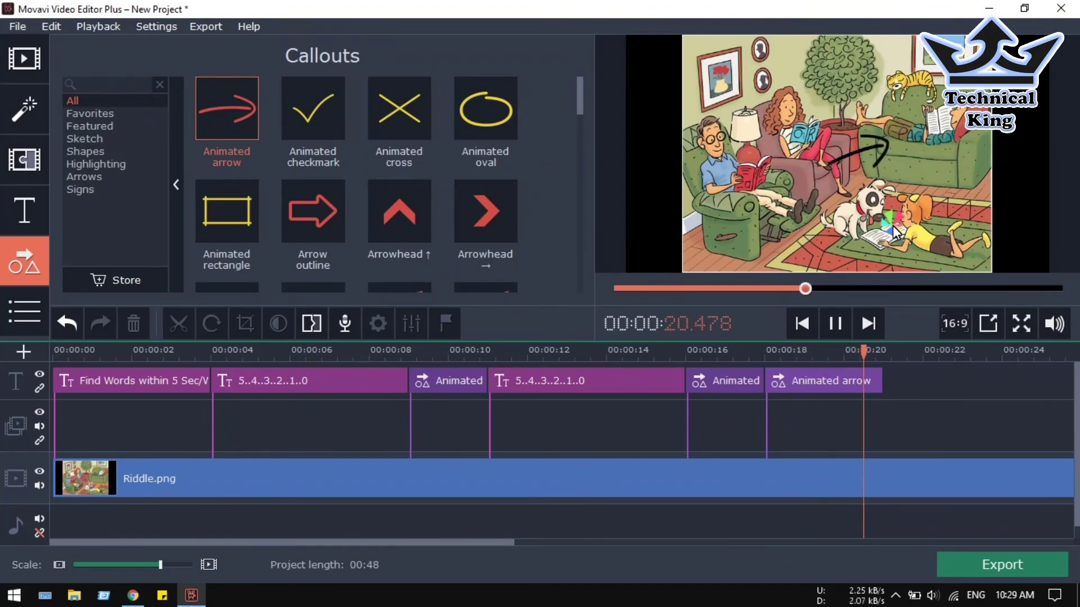
left_click(830, 323)
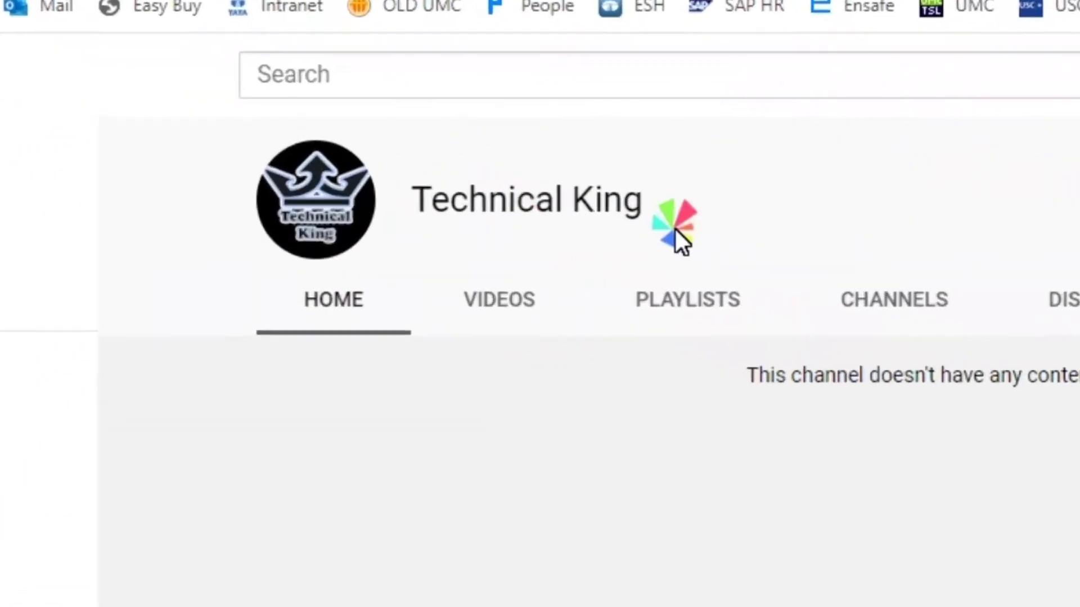
On YouTube, subscribe to the Technical King channel and set its notifications to All.
left_click(700, 258)
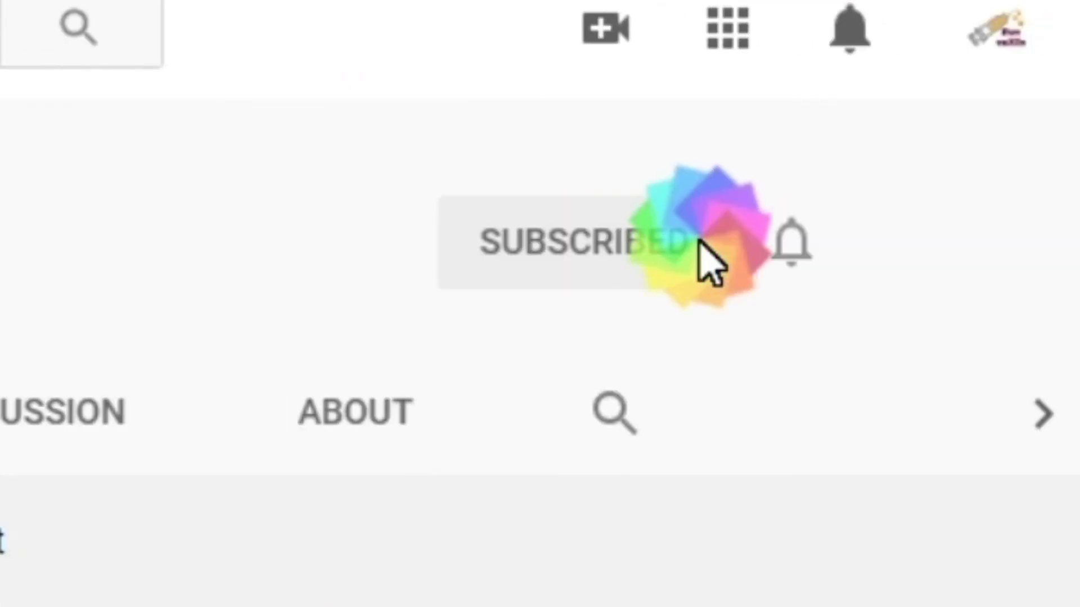
left_click(798, 249)
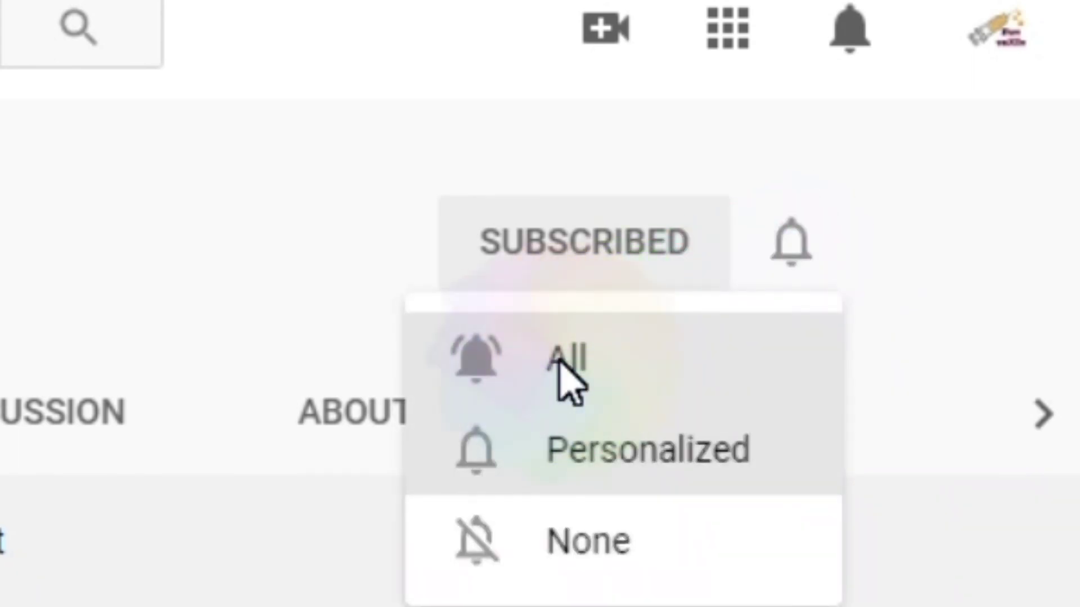
left_click(560, 355)
left_click(500, 427)
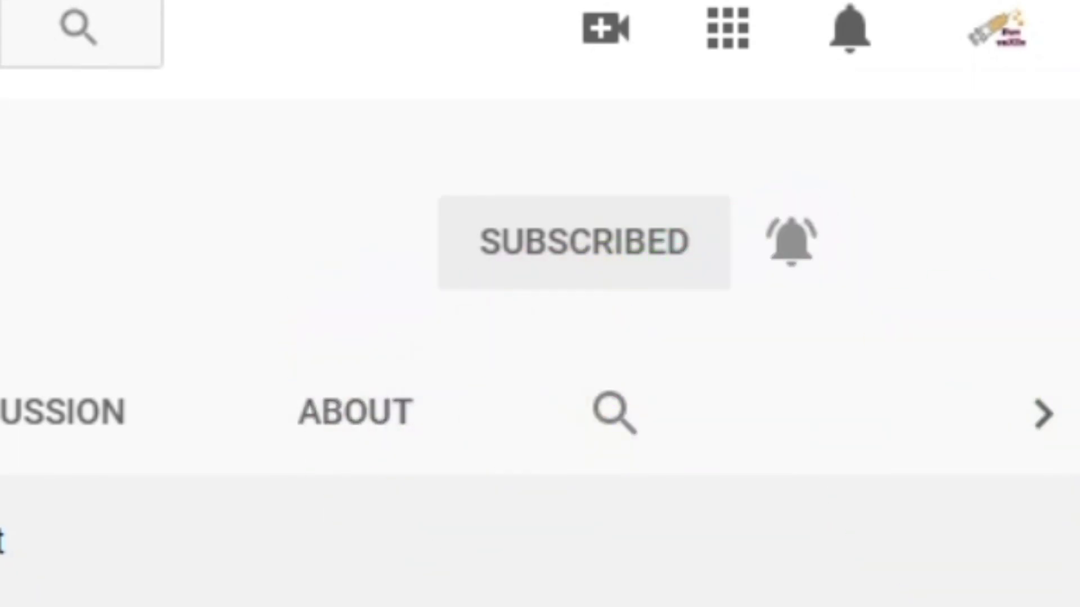